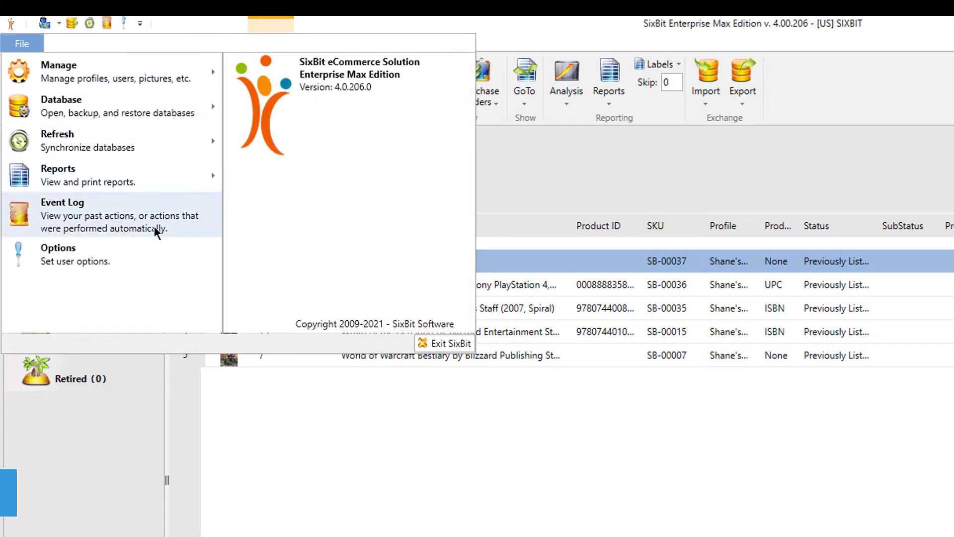
# - Open the user options and accept the listing sites with eBay US and Etsy enabled
pyautogui.click(156, 244)
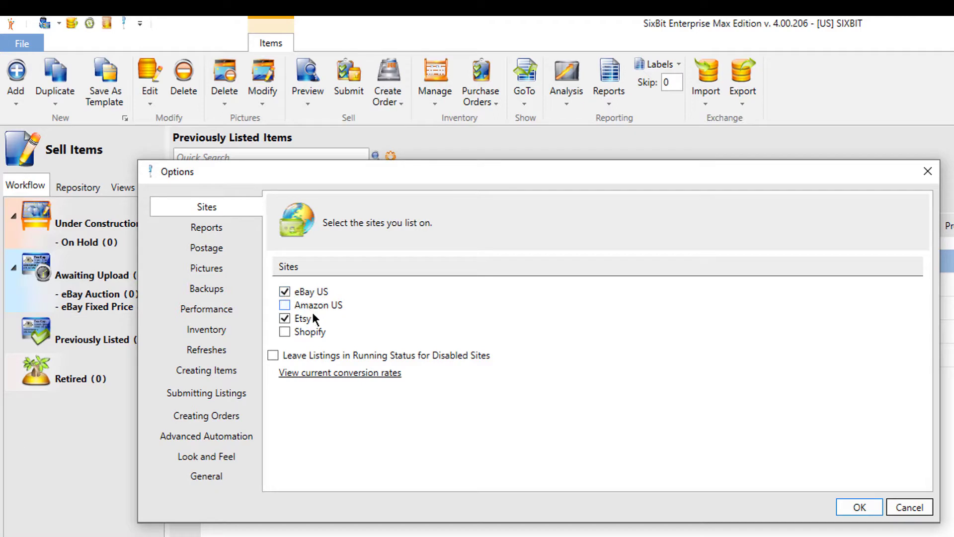
pyautogui.click(871, 512)
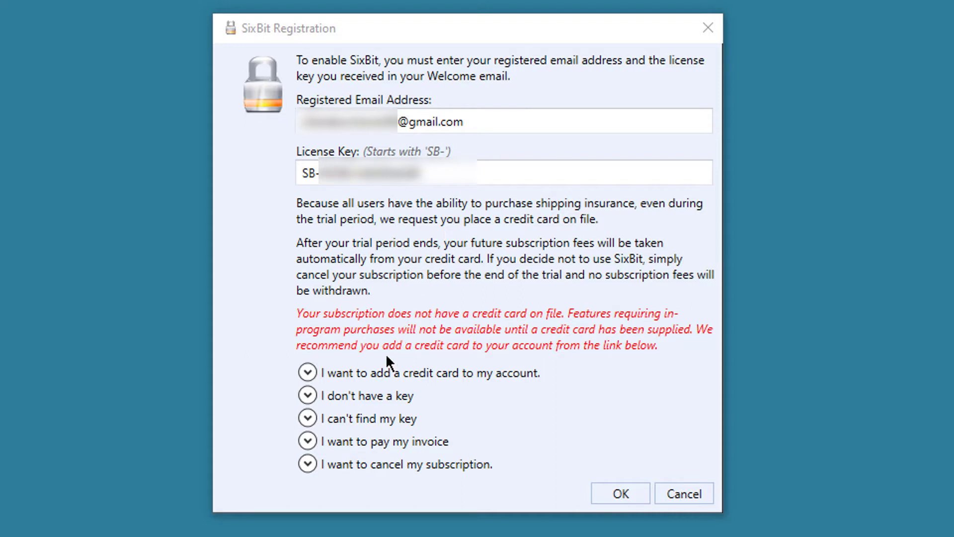
# - View the registration help on finding a lost license key, collapse it and submit the registration
pyautogui.click(349, 418)
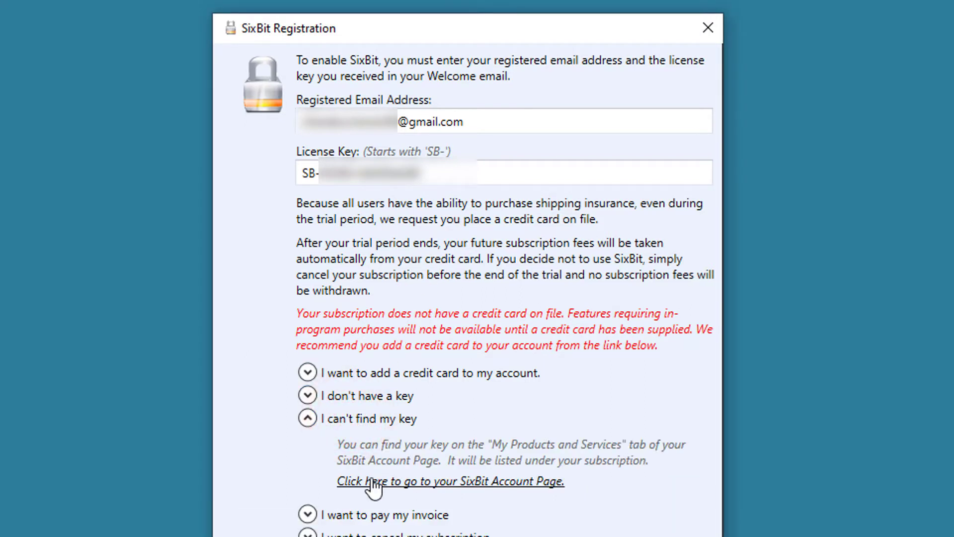
pyautogui.click(340, 422)
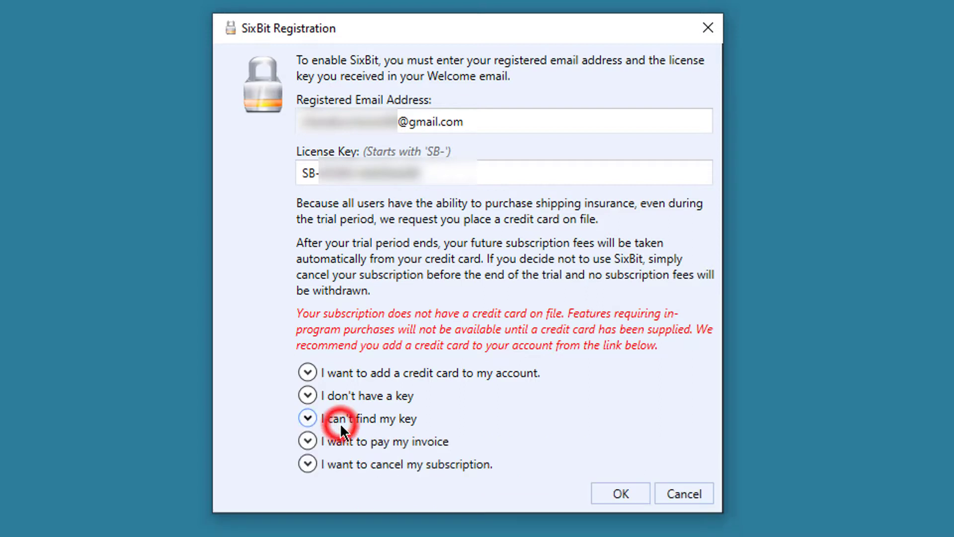
pyautogui.click(611, 492)
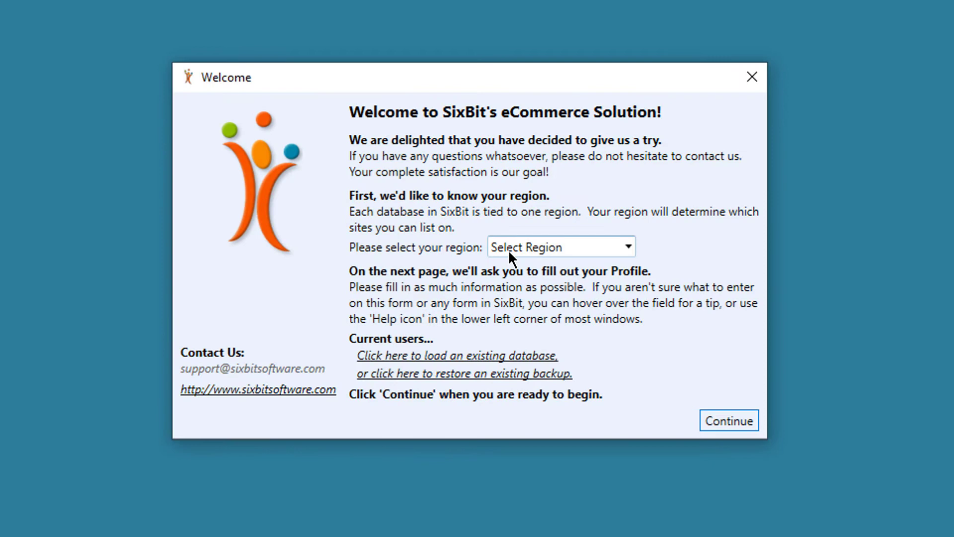
# - Set the region to United States, choose Etsy as the listing site and continue to the profile setup
pyautogui.click(508, 250)
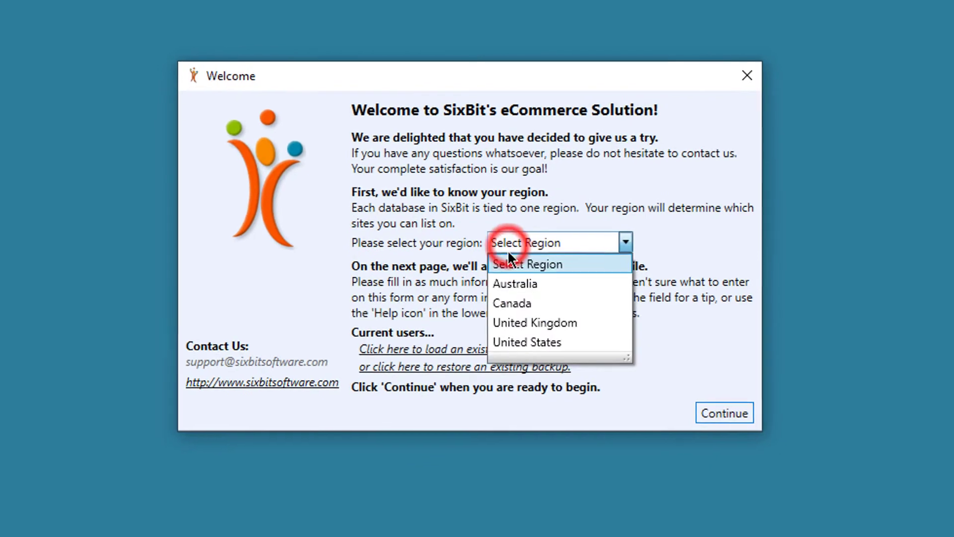
pyautogui.click(520, 343)
pyautogui.click(357, 331)
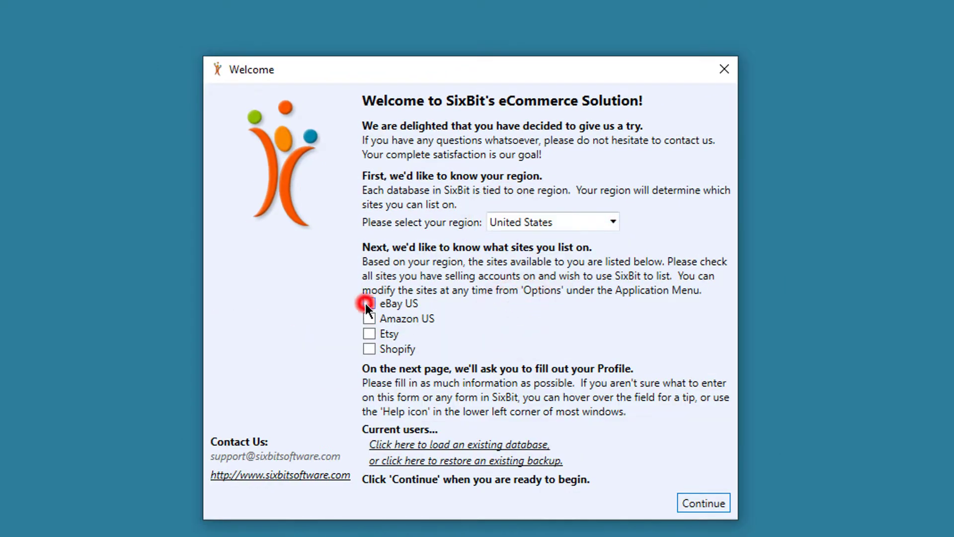
pyautogui.click(369, 334)
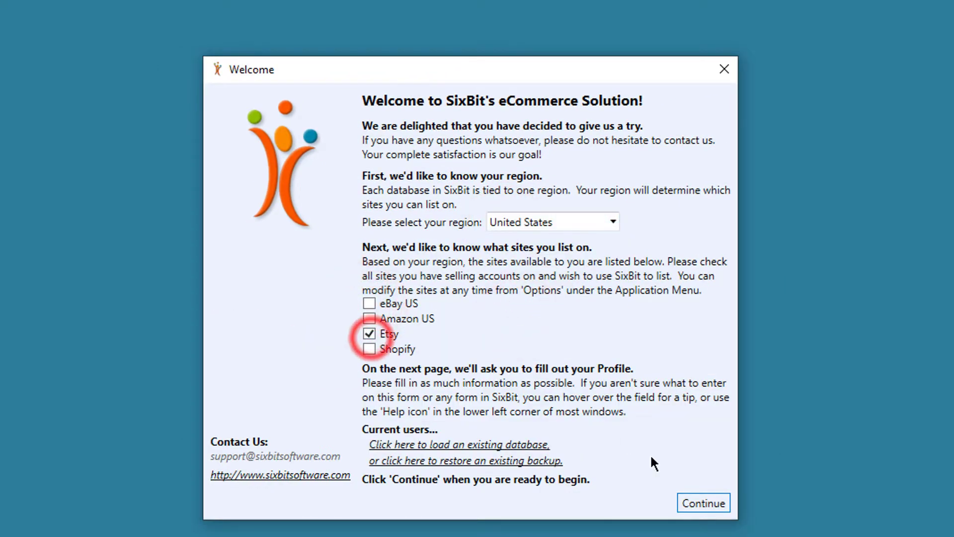
pyautogui.click(698, 497)
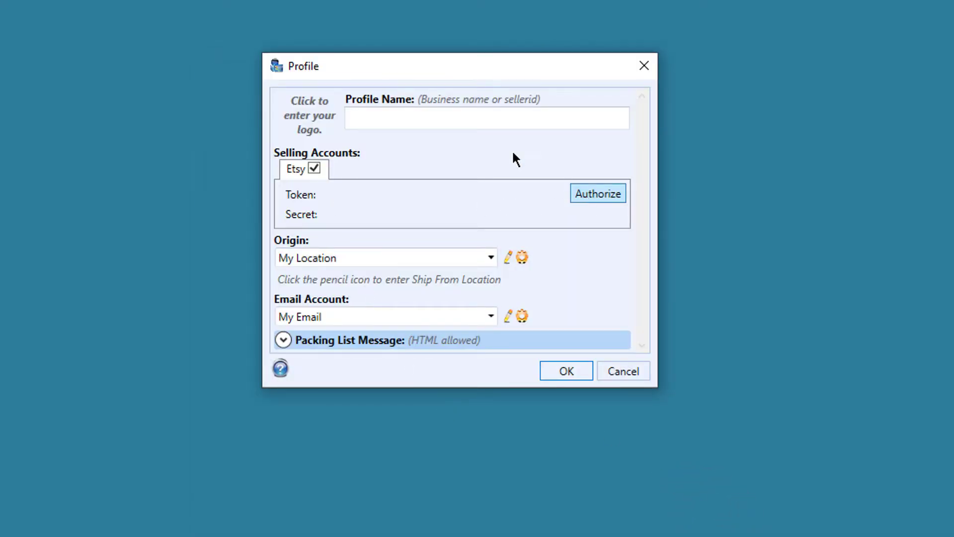
# - Name the profile "New Profile" and start the authorization of its Etsy selling account
pyautogui.click(459, 121)
pyautogui.write('Ne')
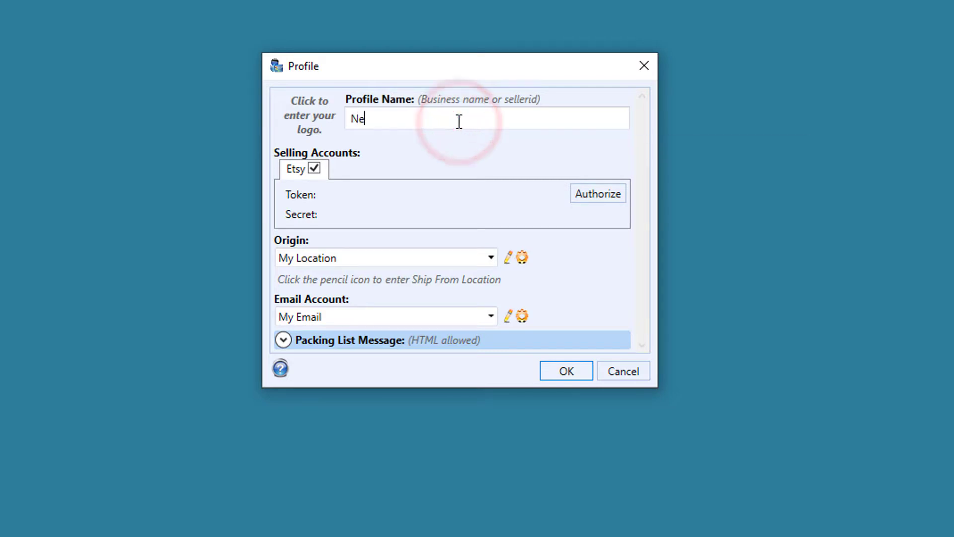
pyautogui.write('w Profile')
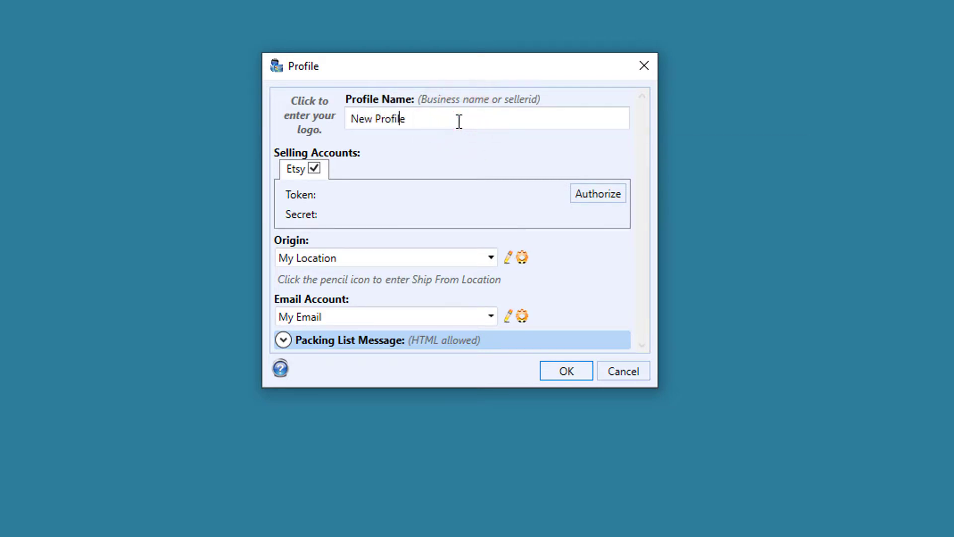
pyautogui.click(603, 195)
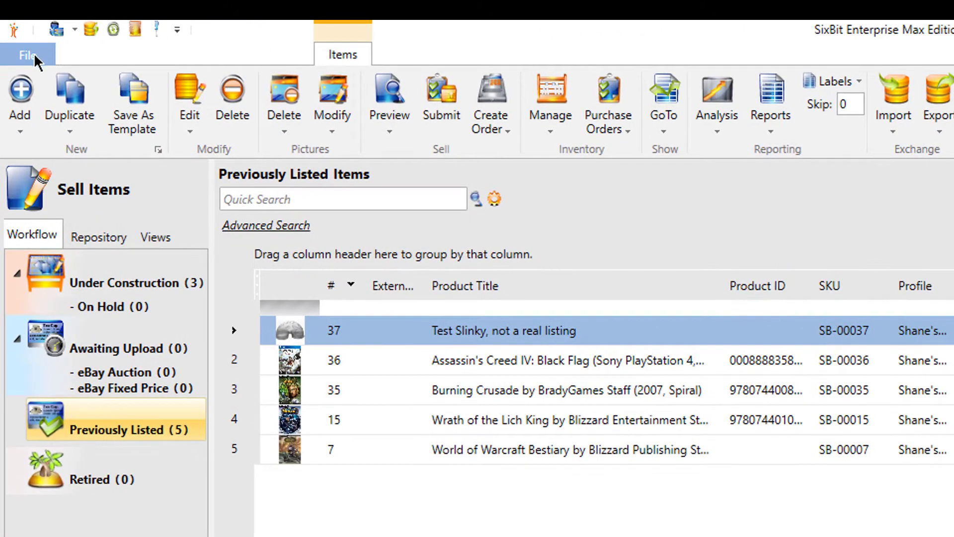
# - Open the user options from the previously listed items view
pyautogui.click(33, 53)
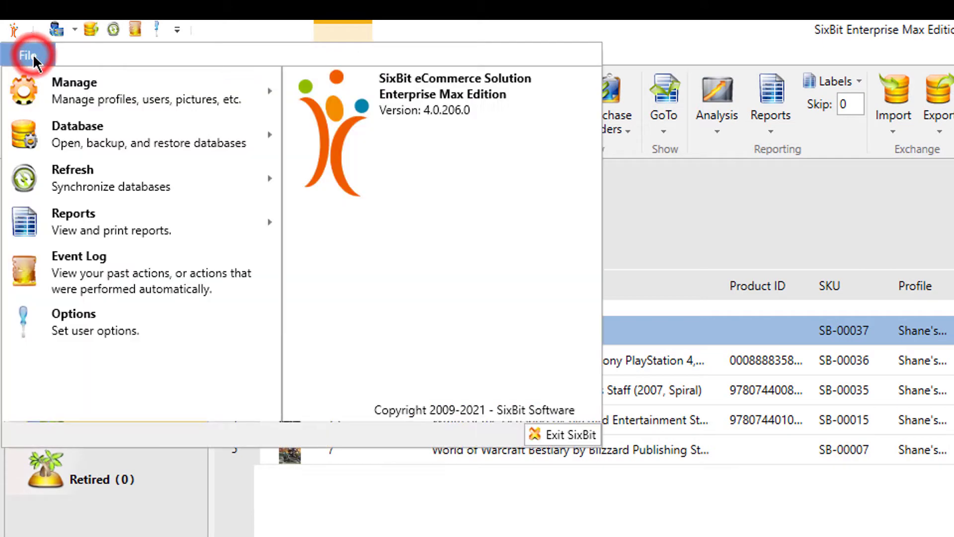
pyautogui.click(168, 327)
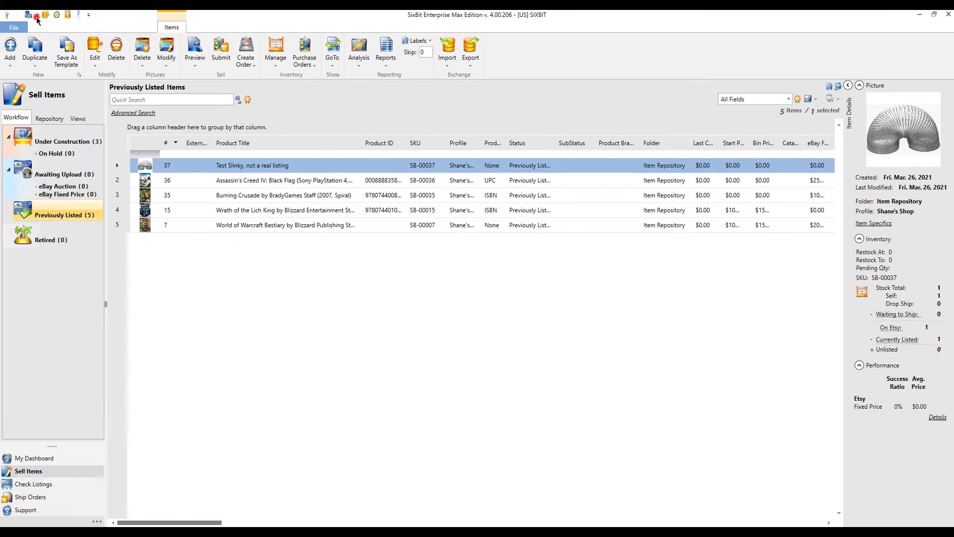
# - Open the existing shop profile, review its Etsy selling account authorization and accept the profile
pyautogui.click(36, 15)
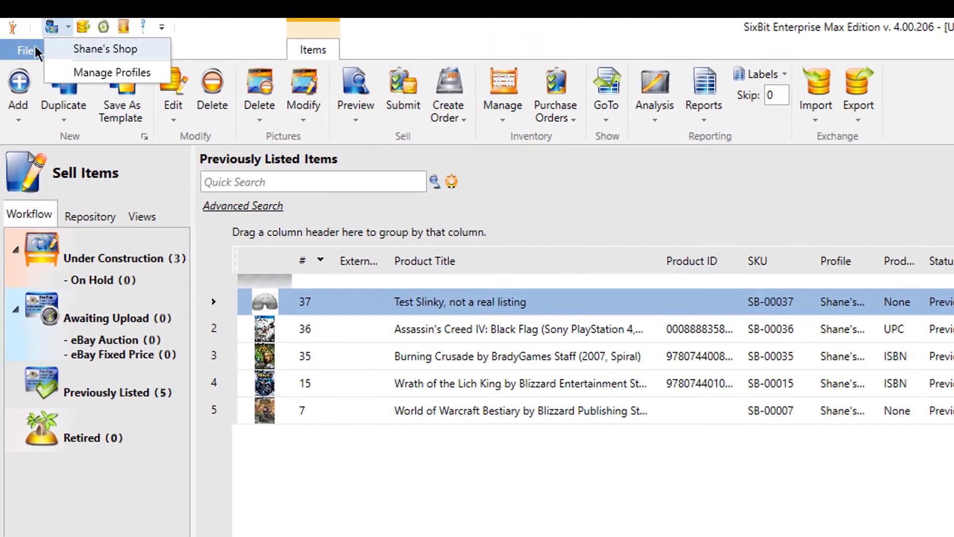
pyautogui.click(15, 28)
pyautogui.moveTo(219, 89)
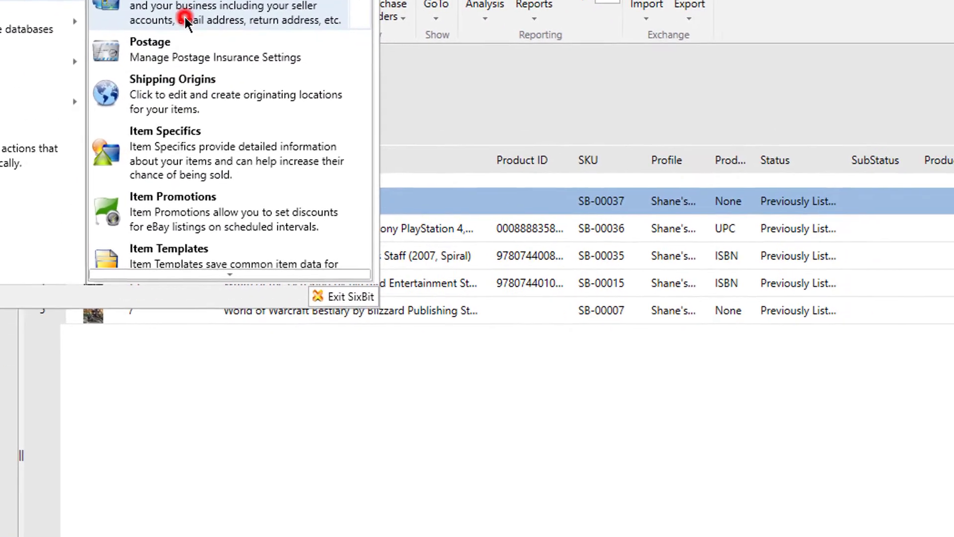
pyautogui.click(185, 20)
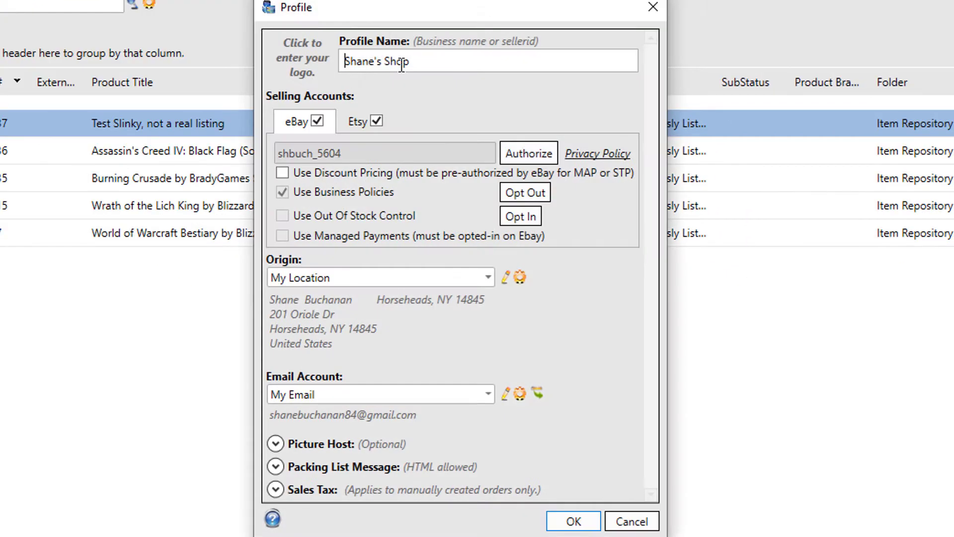
pyautogui.click(349, 125)
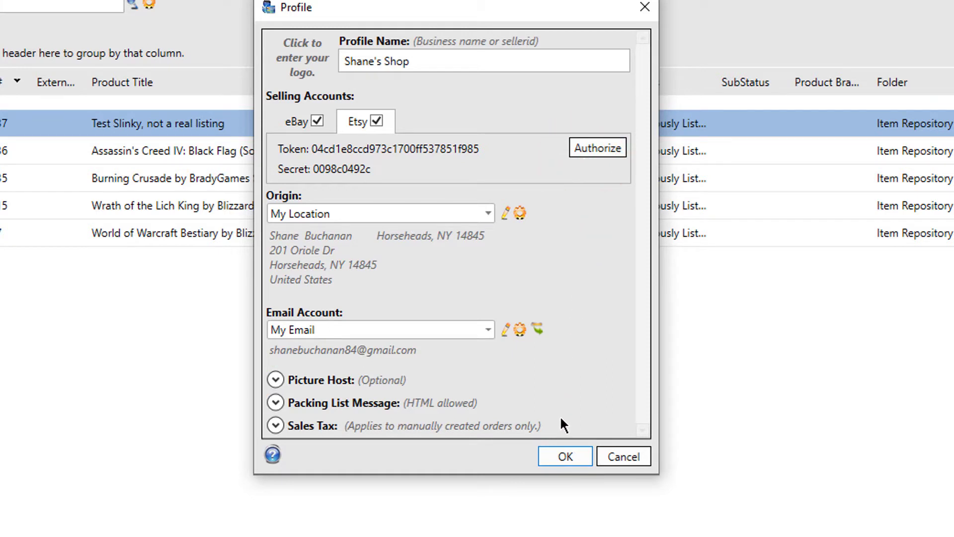
pyautogui.click(565, 457)
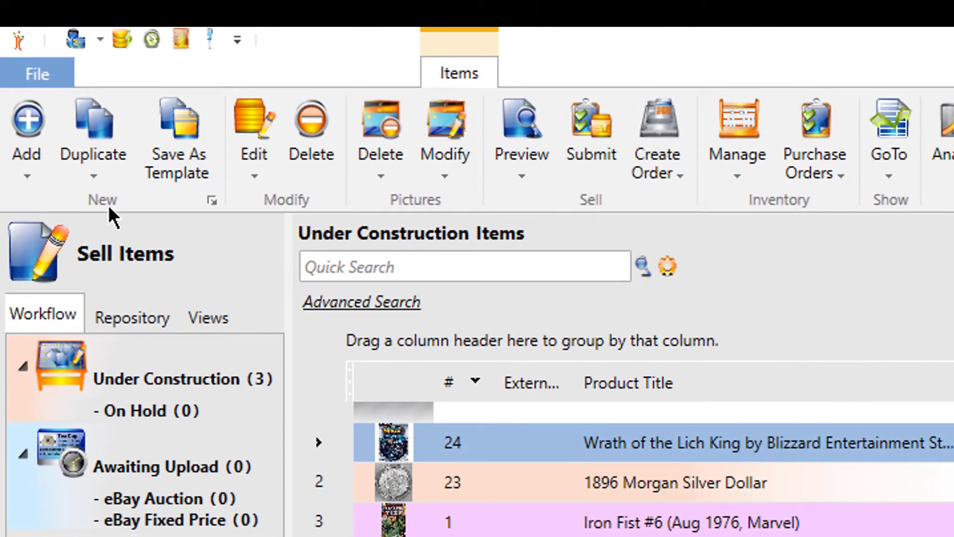
# - Create a new item with the product title "Magic D20" and add the magic-d20 picture to it
pyautogui.click(26, 125)
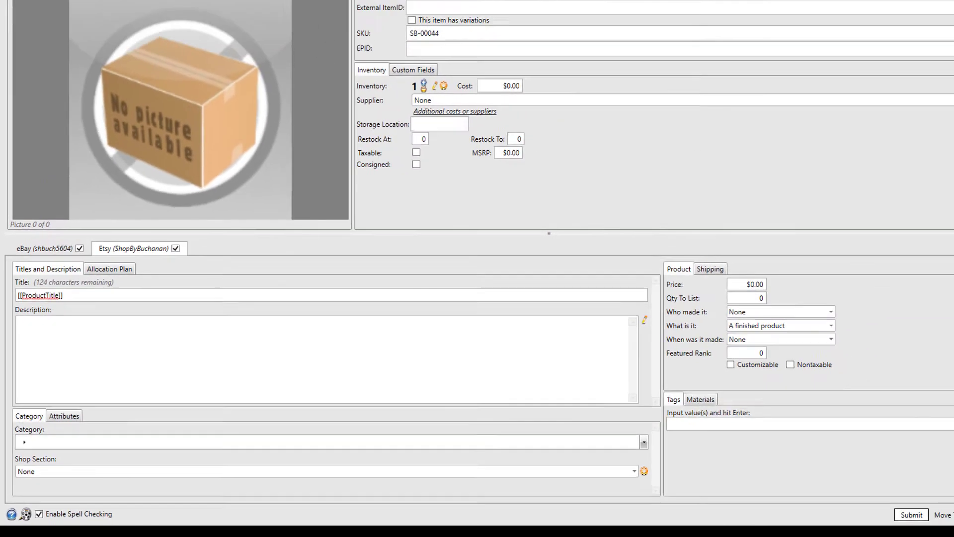
pyautogui.click(79, 35)
pyautogui.write('Magic D20')
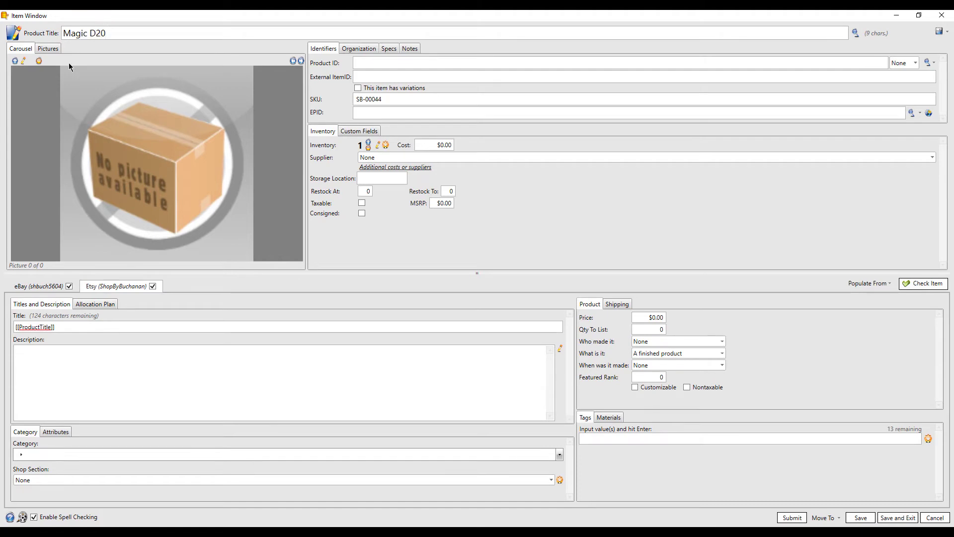
pyautogui.click(15, 61)
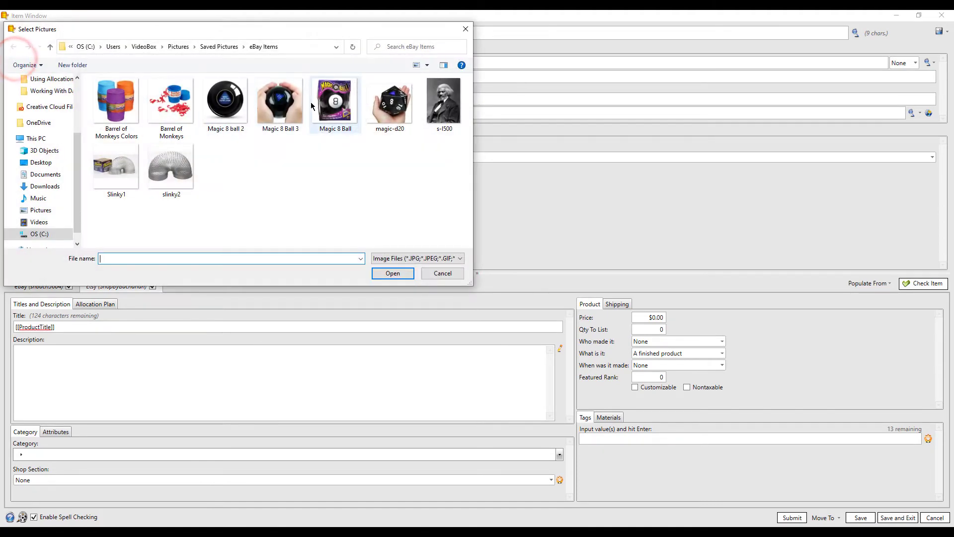
pyautogui.click(391, 102)
pyautogui.click(407, 273)
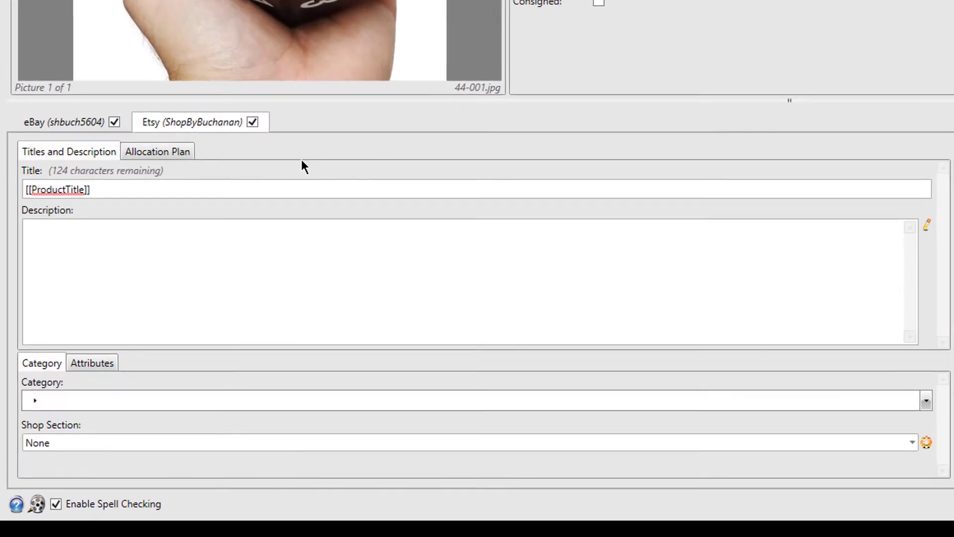
# - Enter the Etsy description "This is a magic D20", preview it in the HTML editor and accept it
pyautogui.click(114, 185)
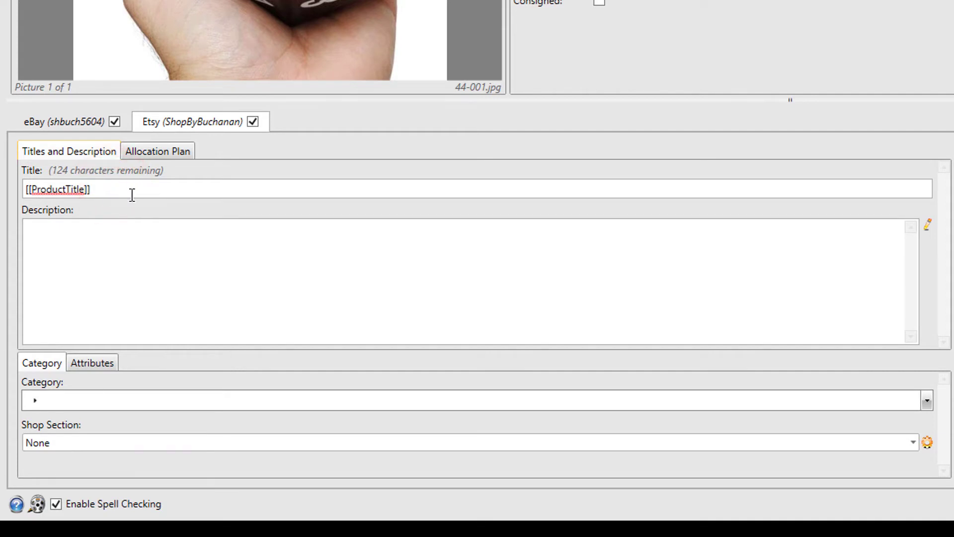
pyautogui.click(116, 226)
pyautogui.write('This is a magic D20')
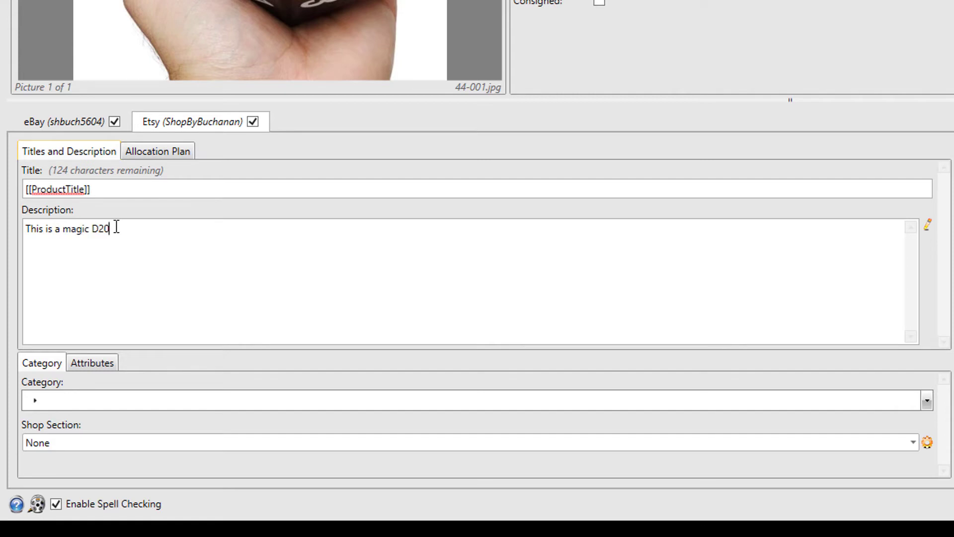
pyautogui.click(929, 229)
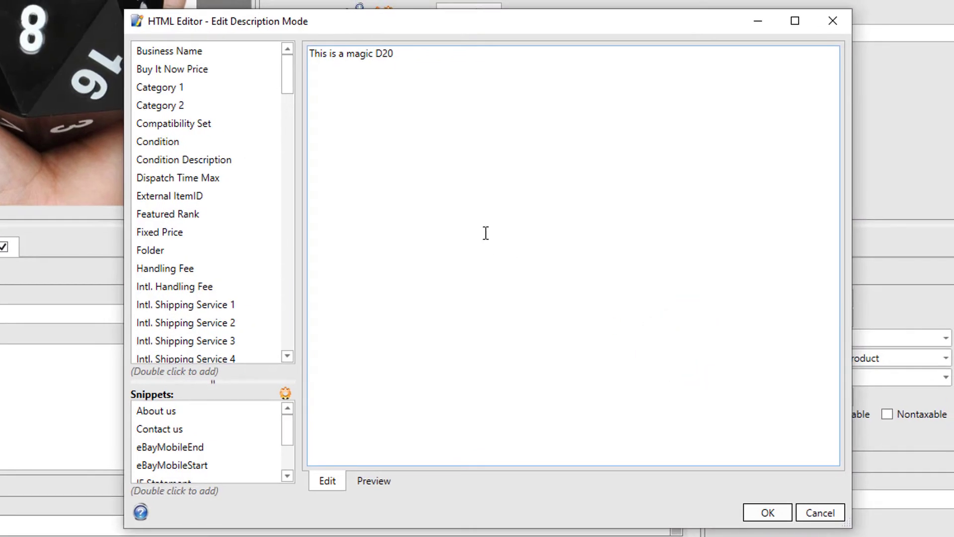
pyautogui.click(416, 122)
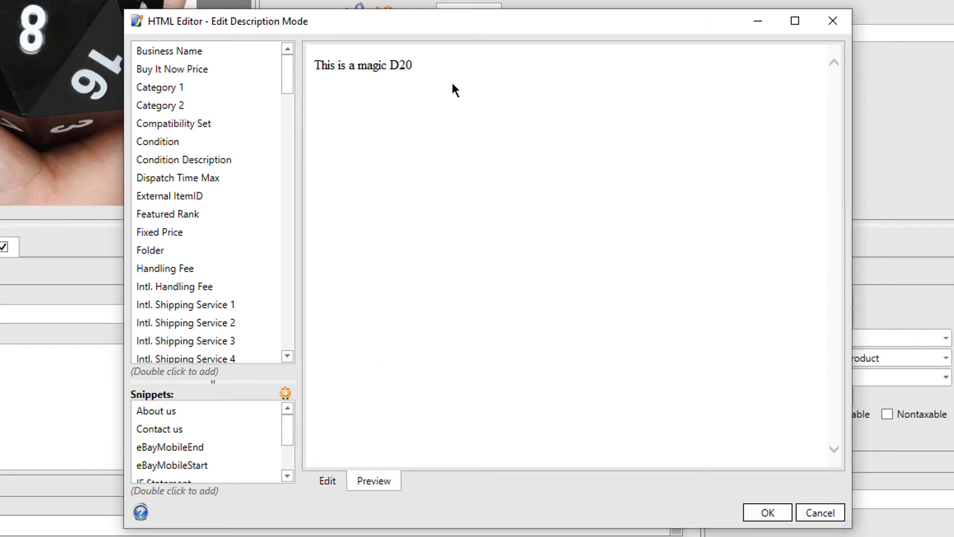
pyautogui.click(771, 515)
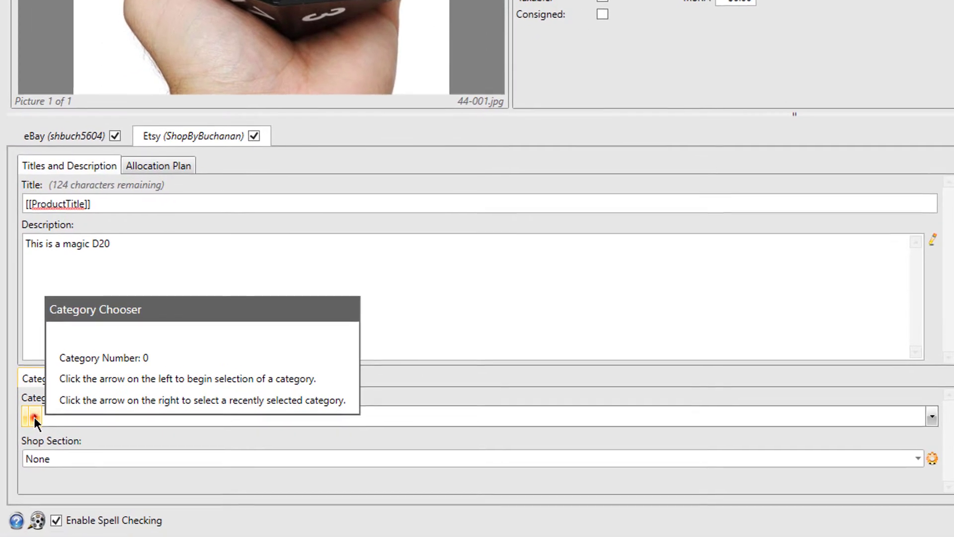
# - Set the Etsy category to Paper & Party Supplies > Paper > Calendars & Planners > Advent Calendars
pyautogui.click(35, 417)
pyautogui.scroll(-2, 82, 353)
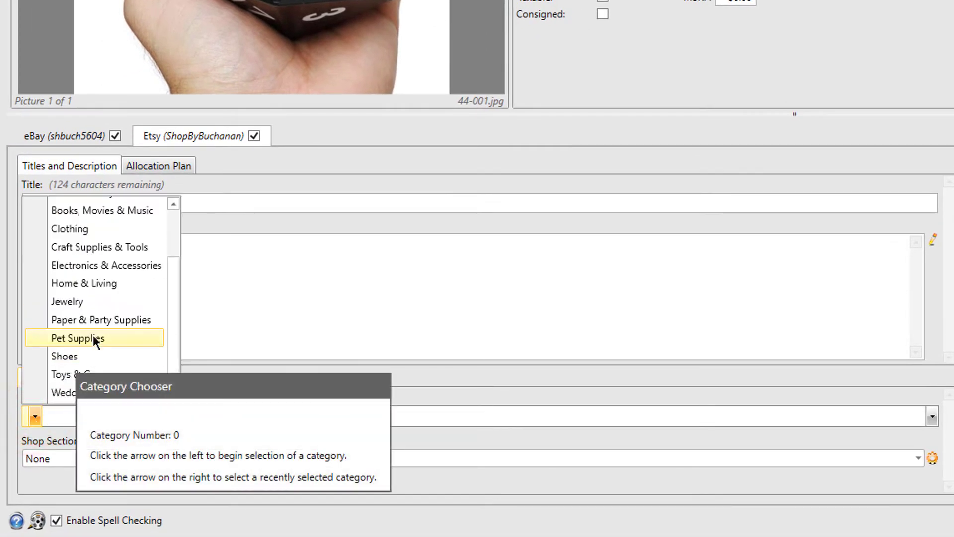
pyautogui.click(97, 320)
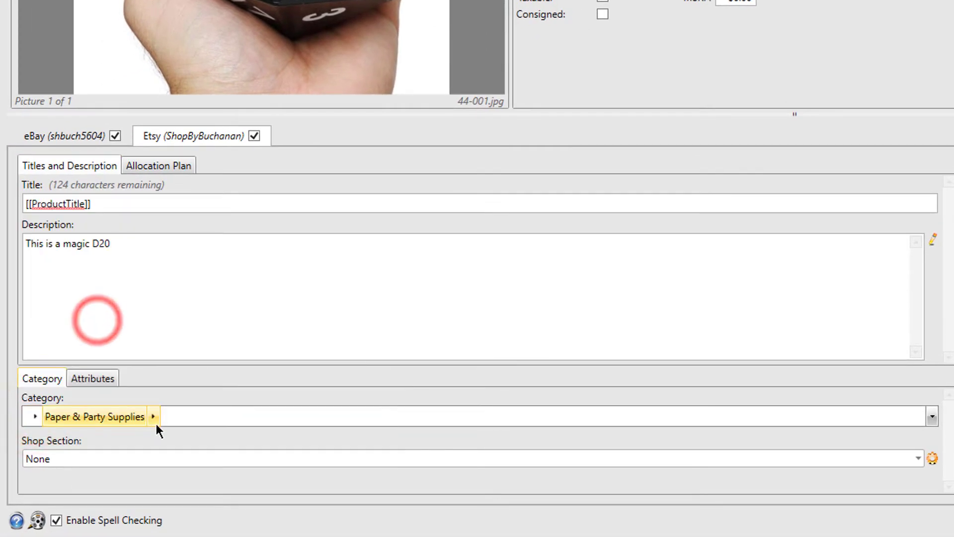
pyautogui.click(154, 417)
pyautogui.click(138, 440)
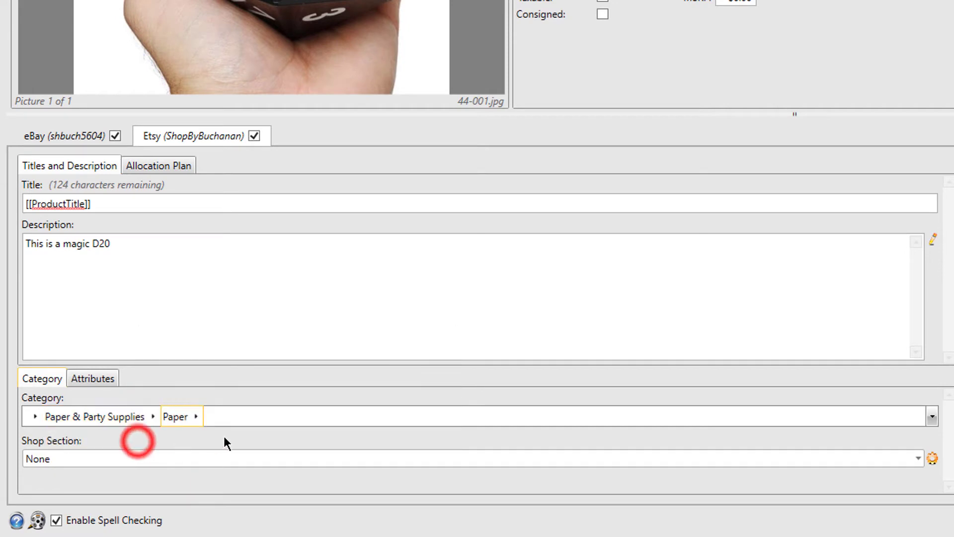
pyautogui.click(197, 417)
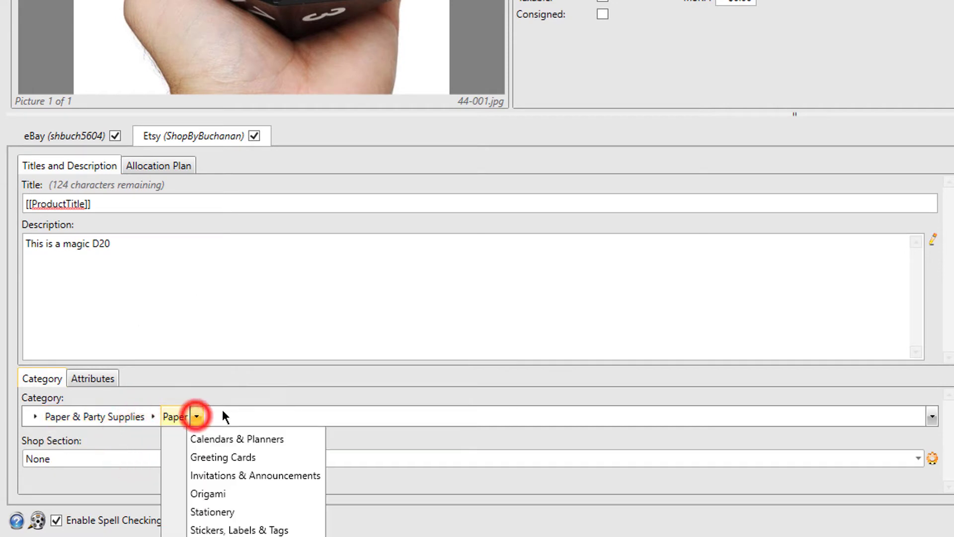
pyautogui.click(237, 438)
pyautogui.click(308, 417)
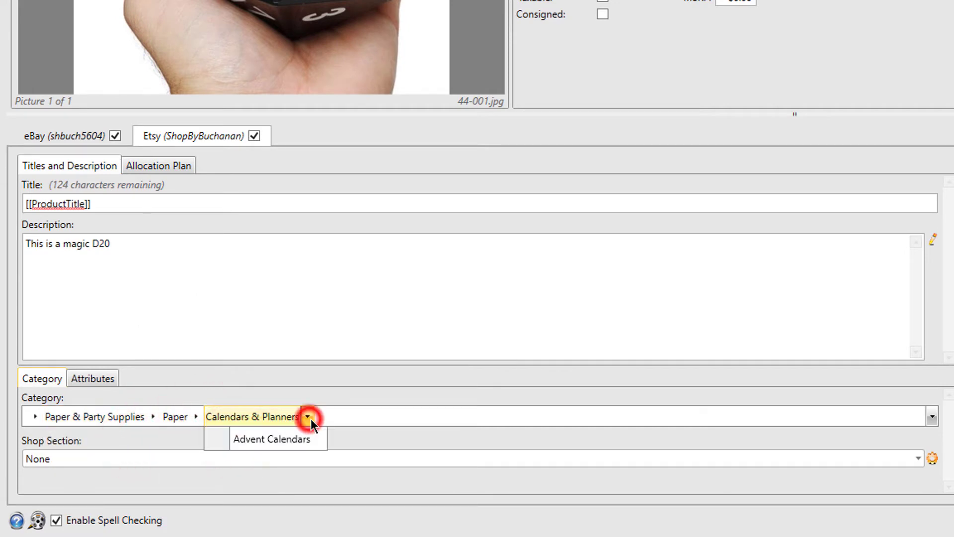
pyautogui.click(315, 434)
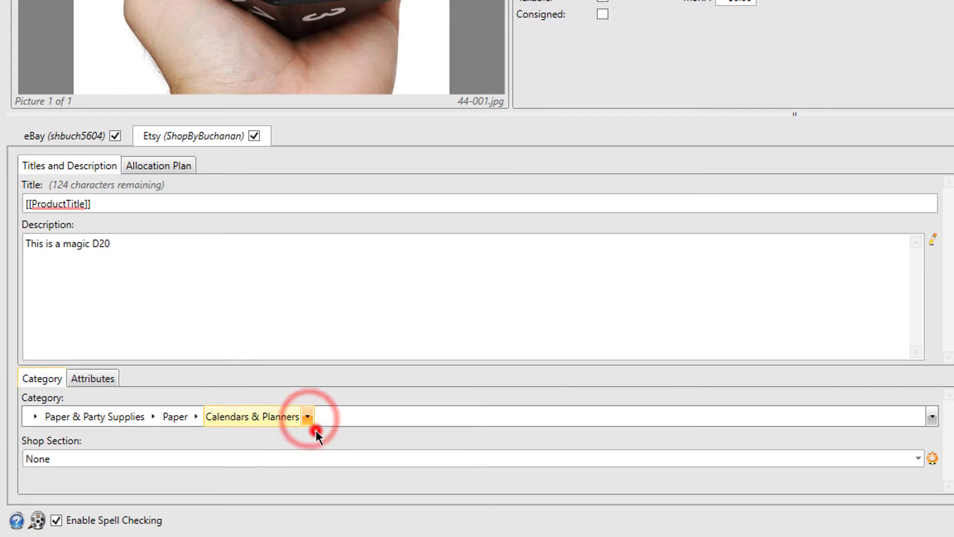
# - Set the listing's shop section to Test Section, then view and close the shop section manager
pyautogui.click(180, 450)
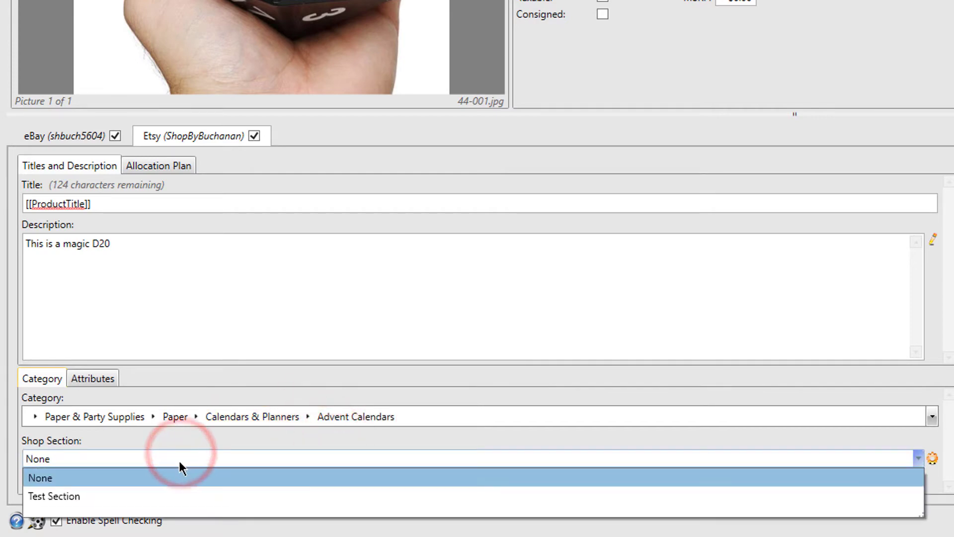
pyautogui.click(196, 492)
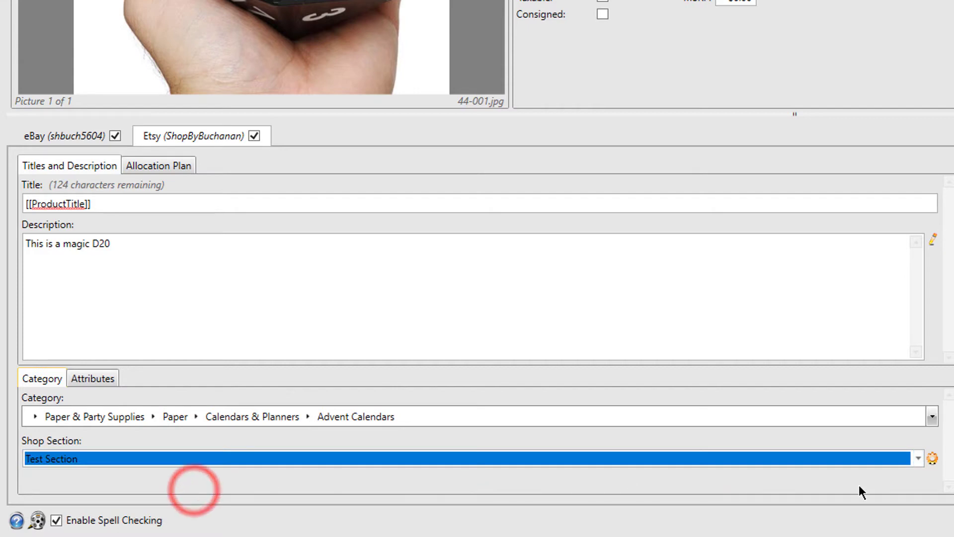
pyautogui.click(930, 456)
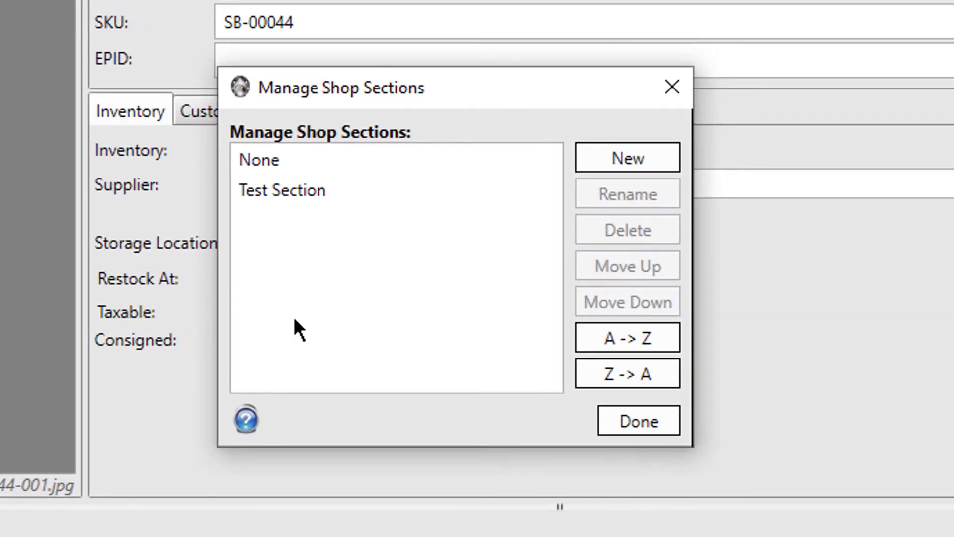
pyautogui.click(617, 420)
# - Set the listing's primary color attribute to Black
pyautogui.click(96, 380)
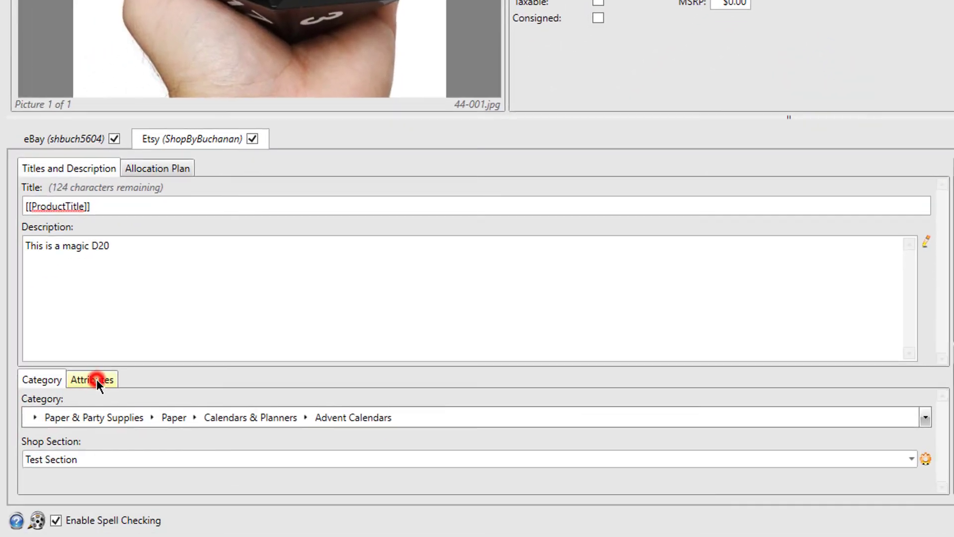
pyautogui.scroll(-1, 123, 397)
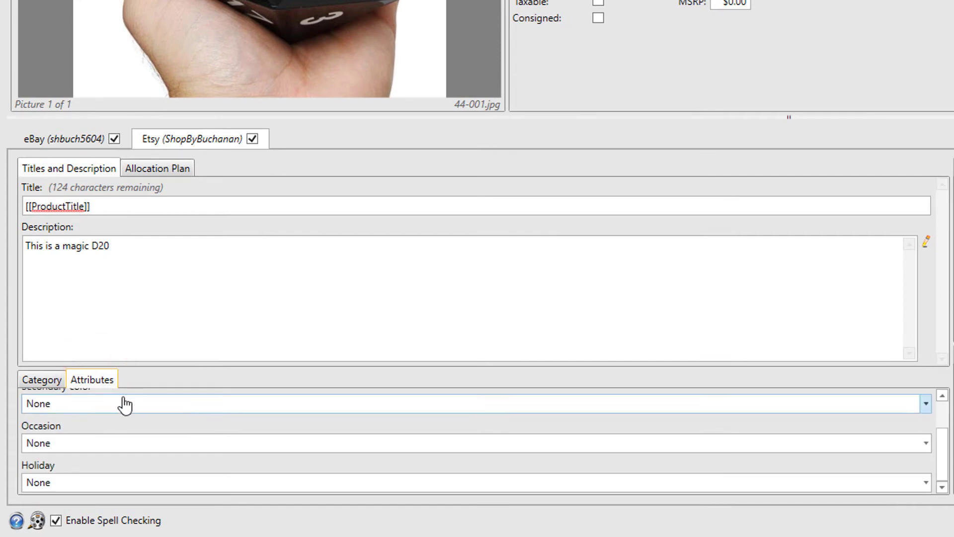
pyautogui.scroll(1, 150, 448)
pyautogui.click(113, 416)
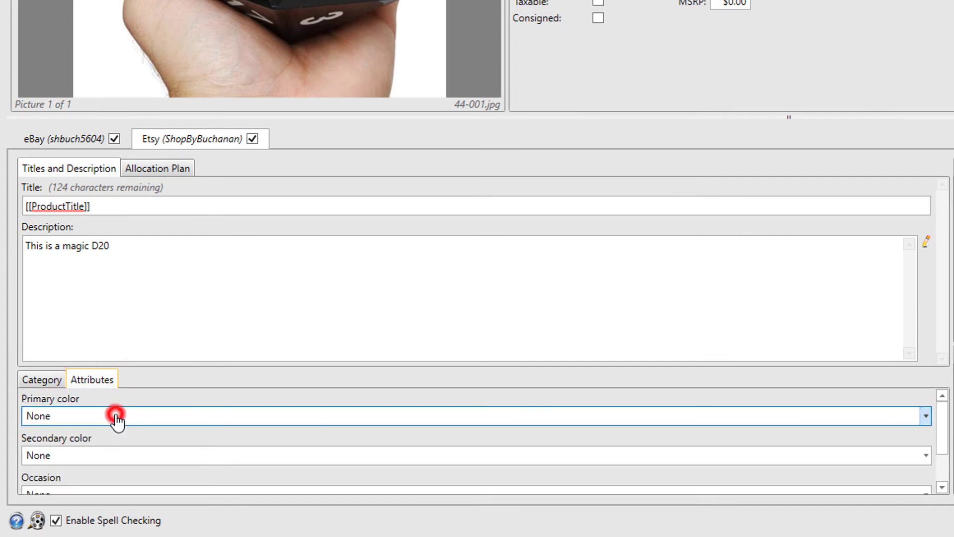
pyautogui.scroll(-1, 99, 388)
pyautogui.scroll(1, 120, 259)
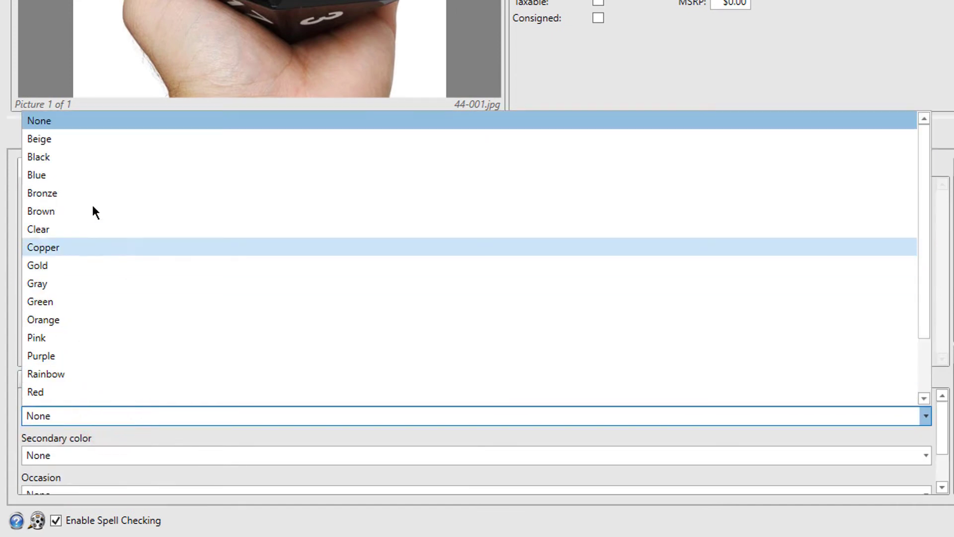
pyautogui.click(72, 157)
pyautogui.click(194, 439)
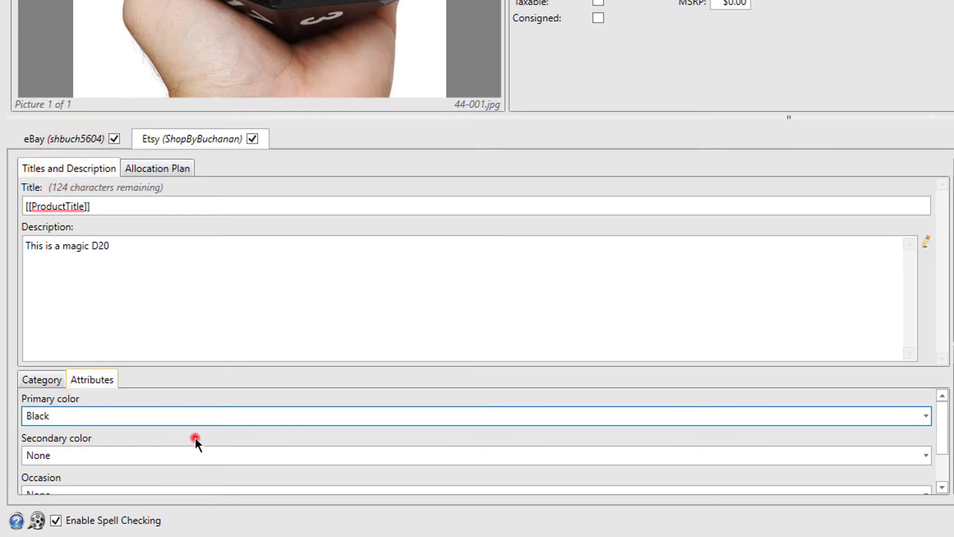
# - Review the available Occasion and Holiday attribute options, leaving both at None
pyautogui.scroll(-2, 195, 441)
pyautogui.click(154, 444)
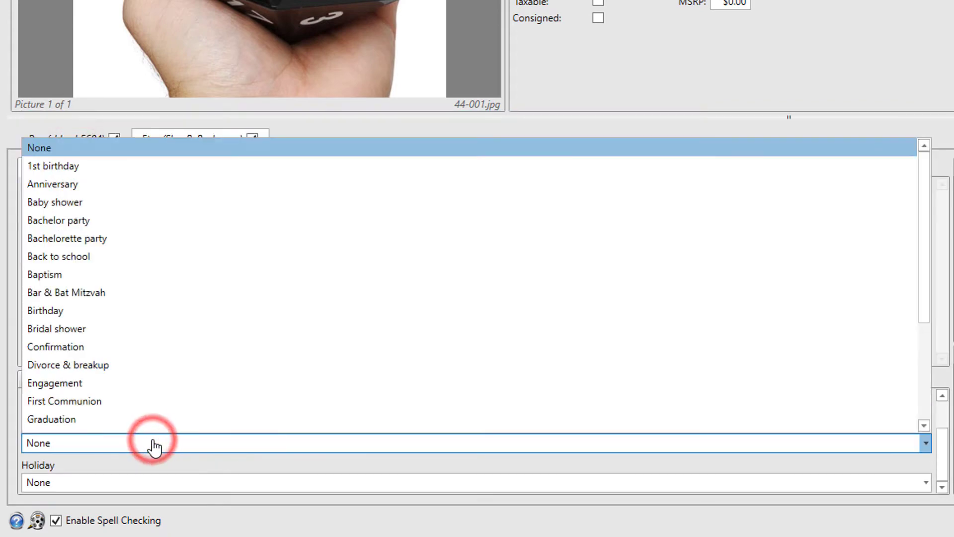
pyautogui.click(154, 440)
pyautogui.click(134, 482)
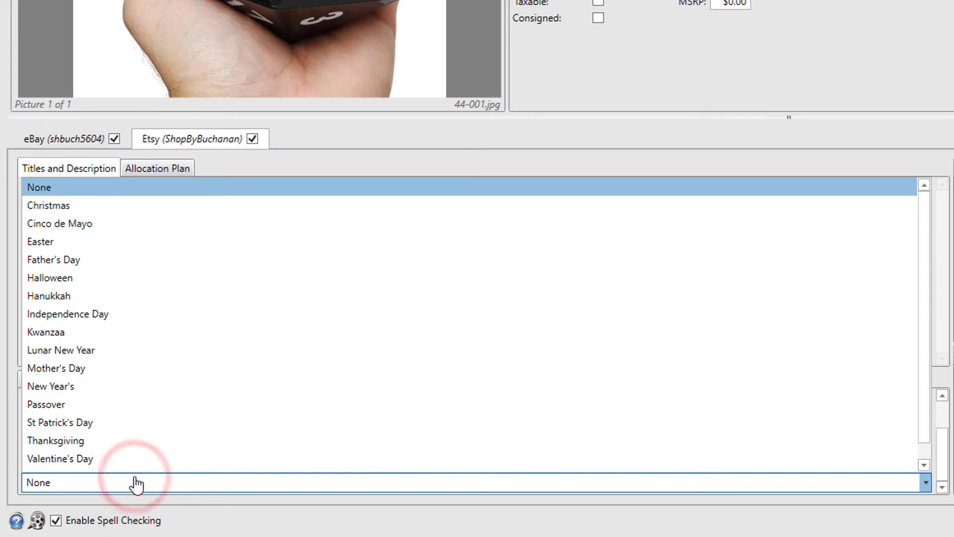
pyautogui.scroll(-1, 179, 417)
pyautogui.scroll(1, 180, 418)
pyautogui.scroll(-1, 179, 418)
pyautogui.click(276, 483)
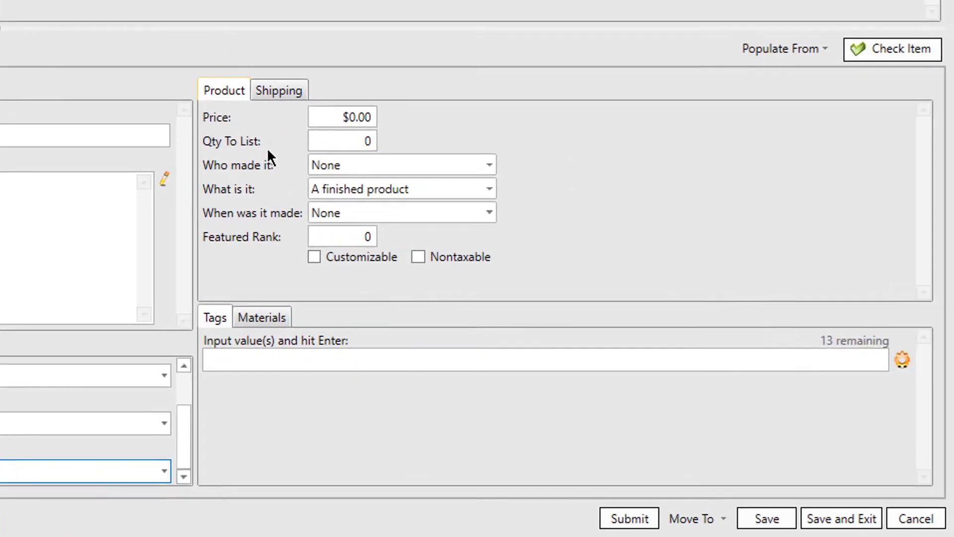
# - Set the Etsy price to $10.00 and the quantity to list to 1
pyautogui.click(350, 119)
pyautogui.write('1')
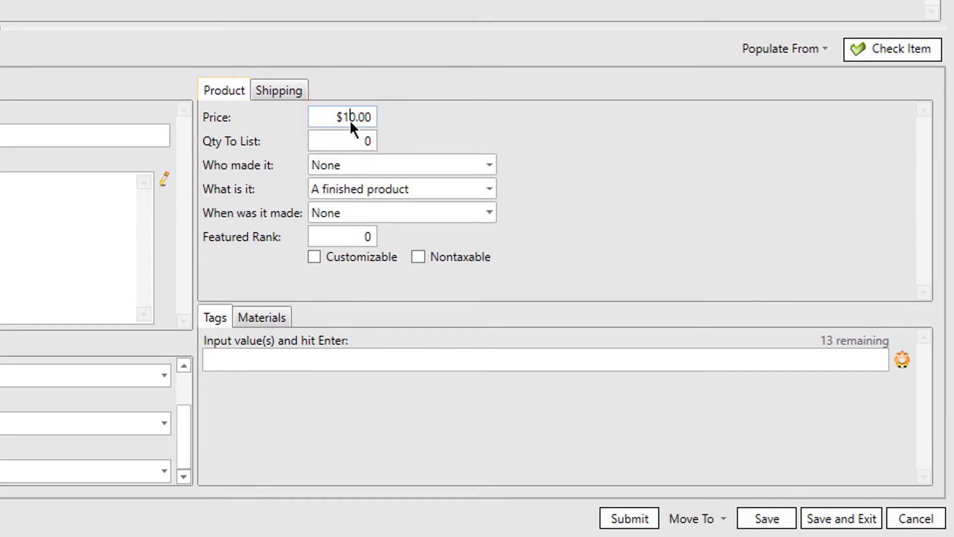
pyautogui.write('1')
# - Specify that the product was made by another company or person
pyautogui.click(401, 160)
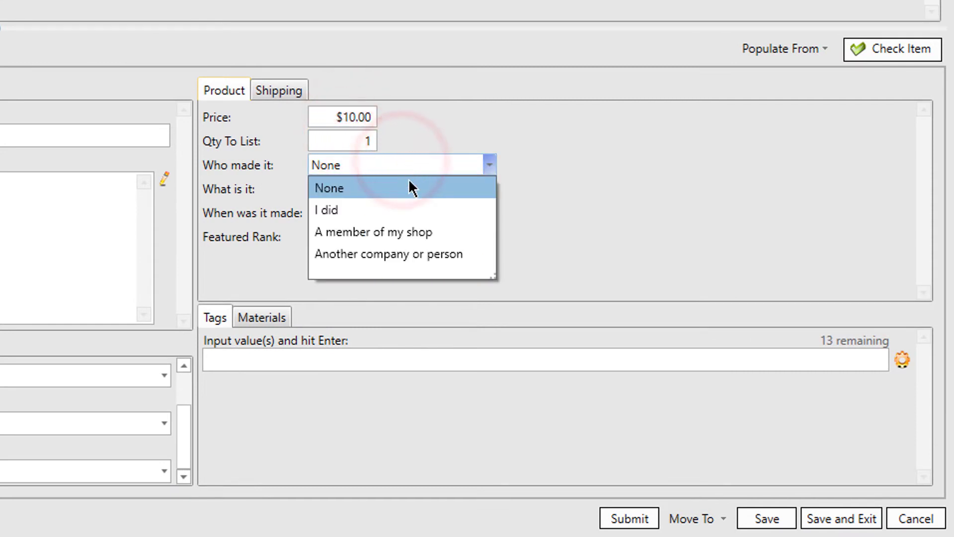
pyautogui.click(414, 249)
pyautogui.click(562, 180)
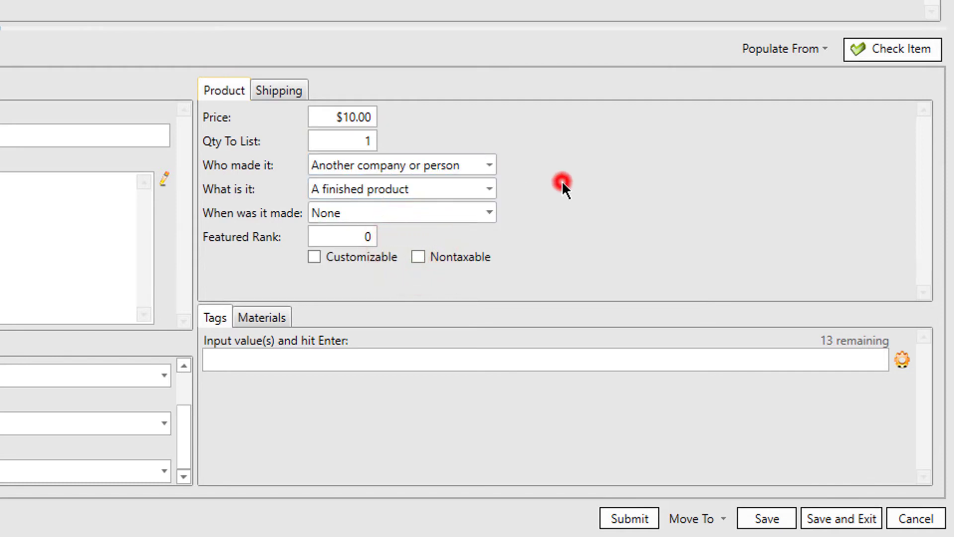
pyautogui.click(378, 169)
pyautogui.click(379, 170)
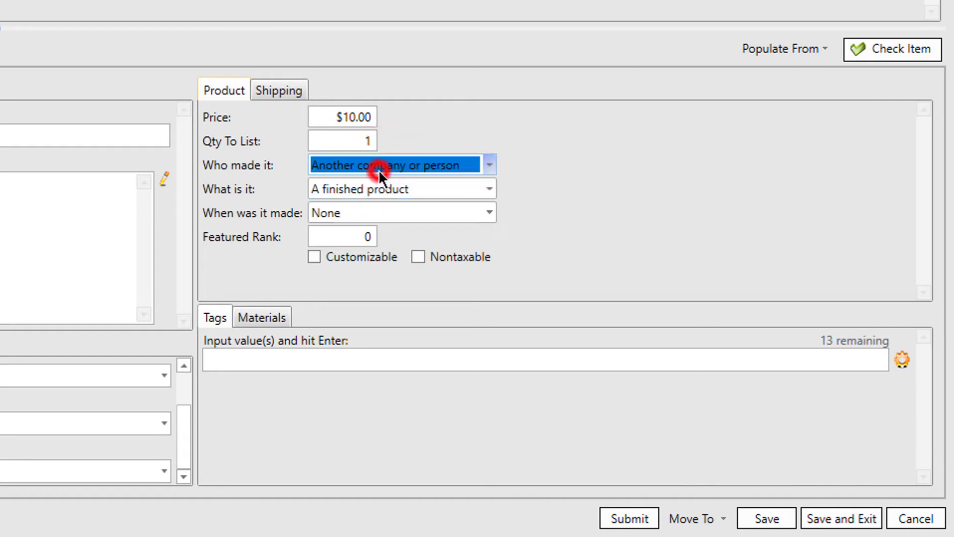
pyautogui.click(577, 179)
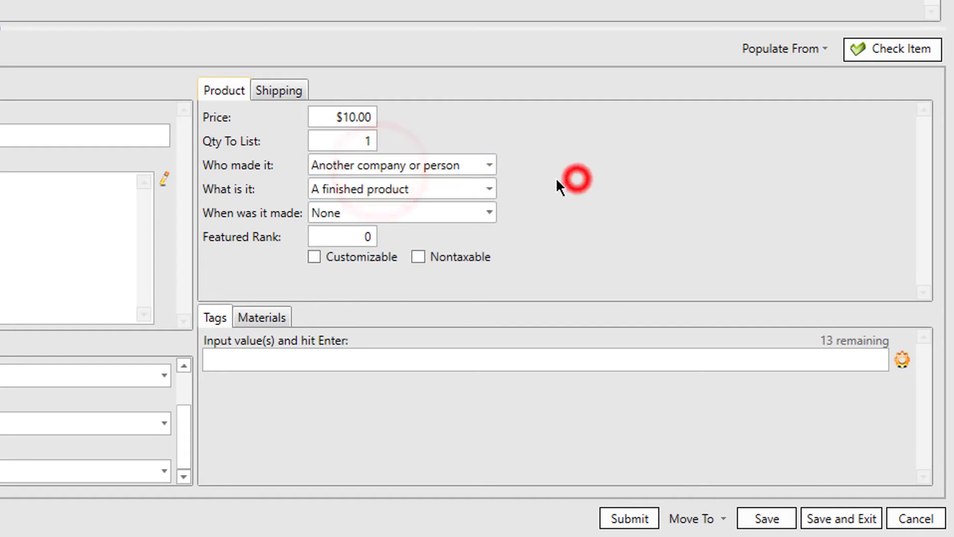
# - Keep the product type as a finished product and set when it was made to 2020 - 2021
pyautogui.click(486, 190)
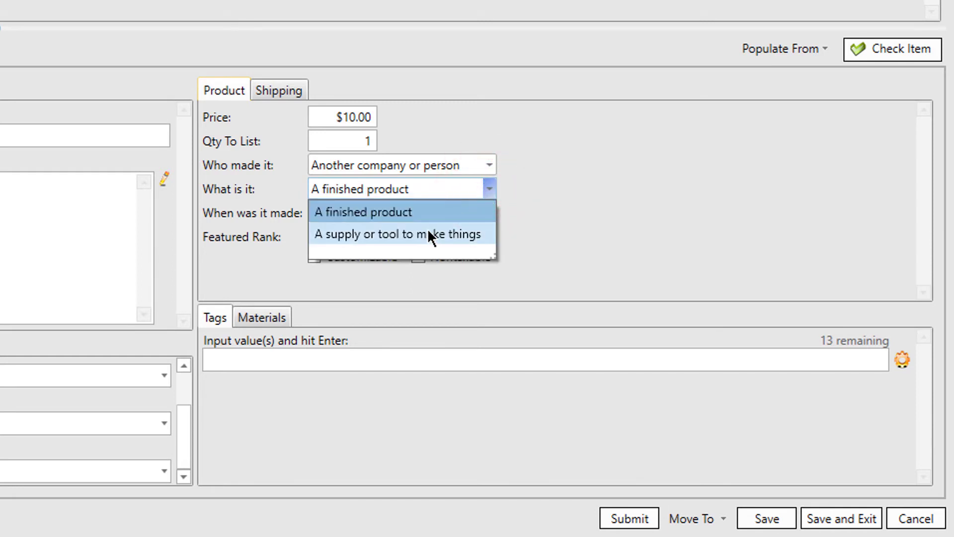
pyautogui.click(452, 213)
pyautogui.click(472, 211)
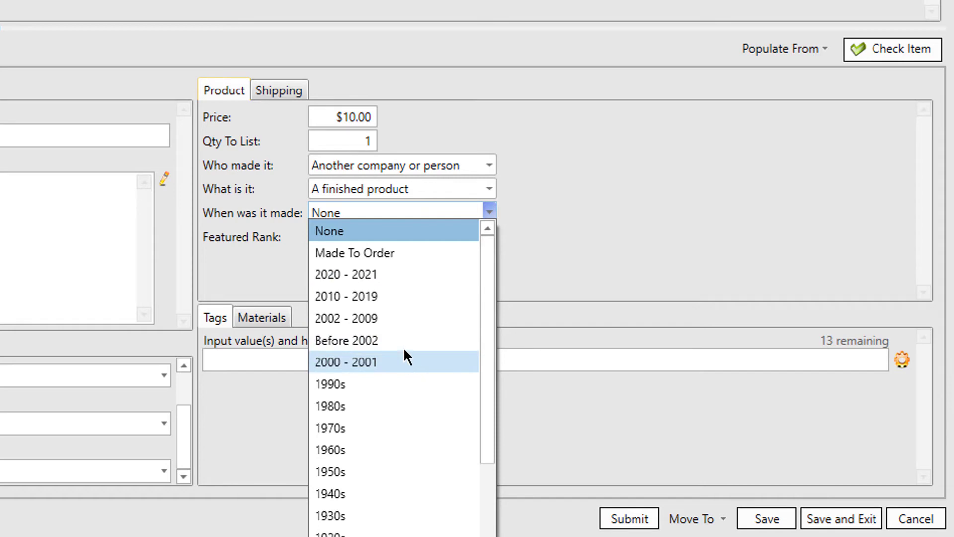
pyautogui.click(388, 276)
pyautogui.click(555, 232)
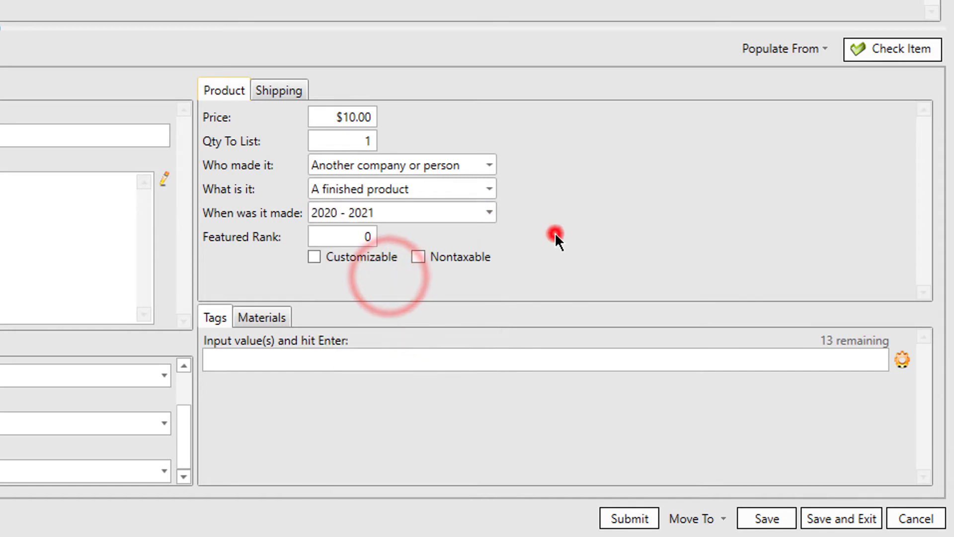
# - Set the listing's featured rank to 3
pyautogui.click(358, 233)
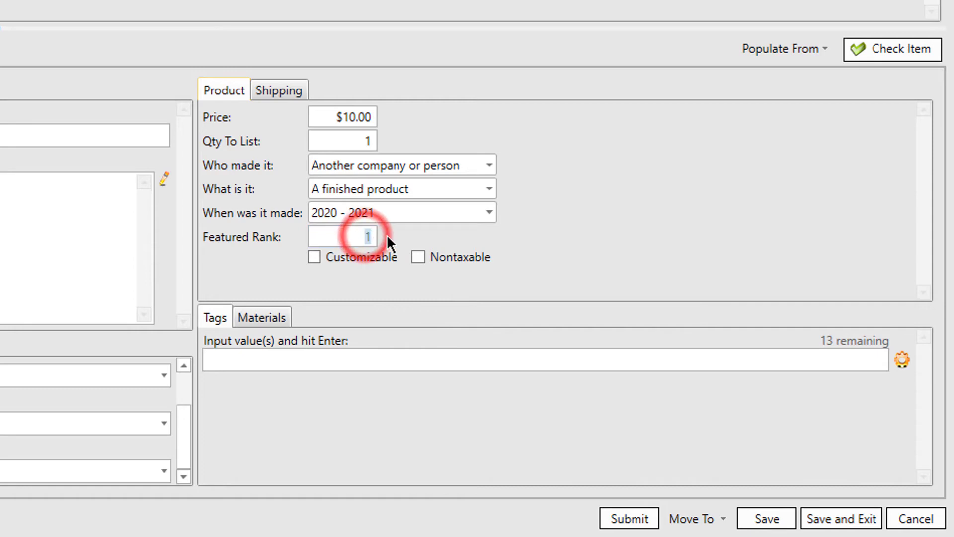
pyautogui.click(387, 235)
pyautogui.click(384, 234)
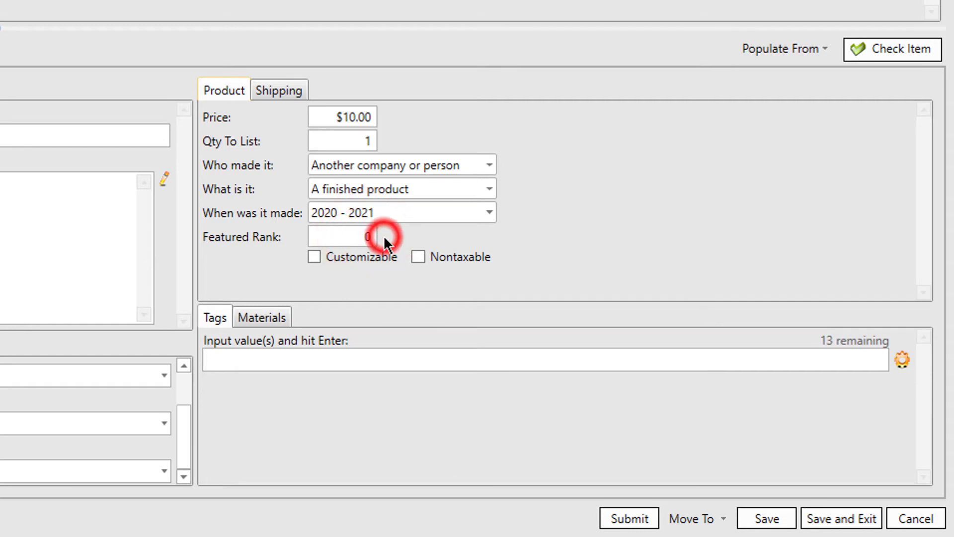
pyautogui.click(342, 235)
pyautogui.write('3')
pyautogui.click(407, 235)
# - Try the Customizable and Nontaxable options, switching each one on and back off
pyautogui.click(324, 258)
pyautogui.click(323, 258)
pyautogui.click(413, 252)
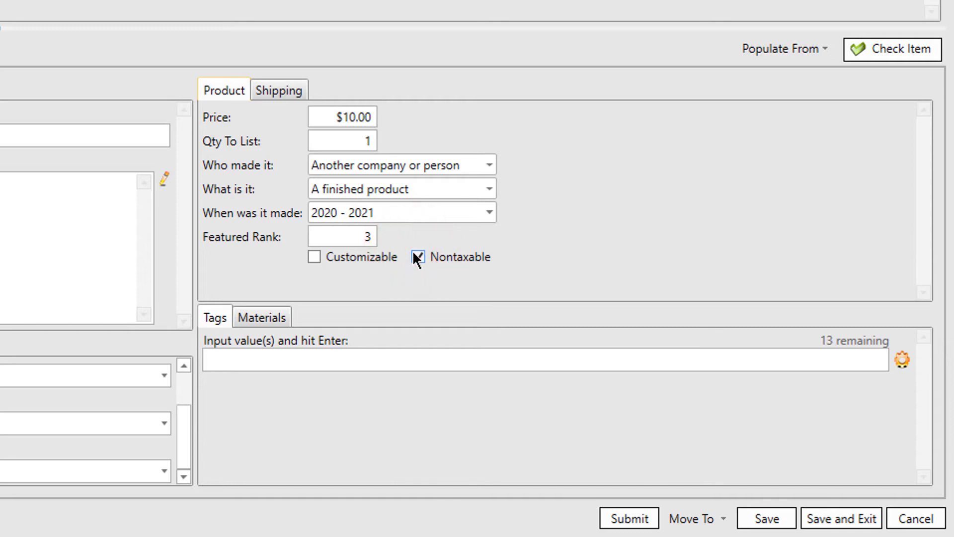
pyautogui.click(416, 255)
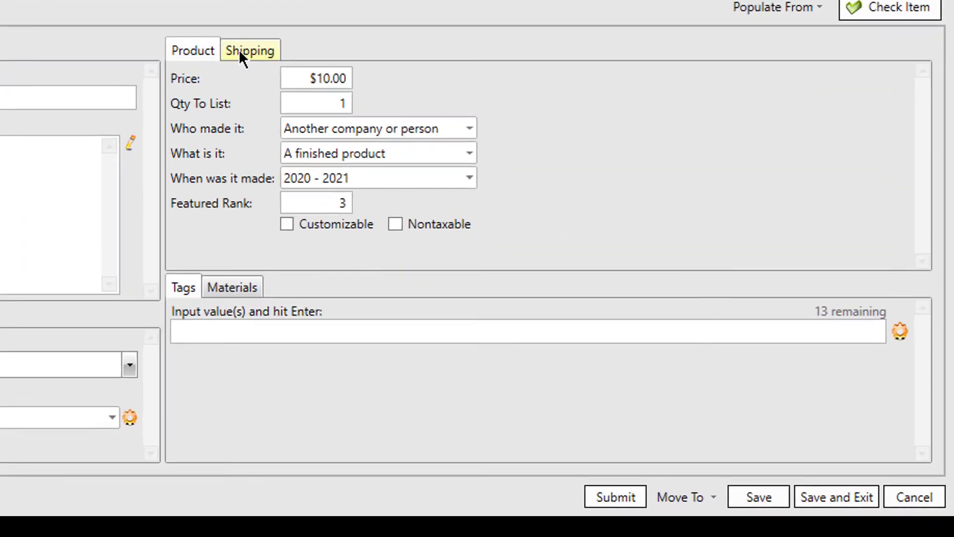
# - Close the Magic D20 item and sync the auxiliary data for Etsy only
pyautogui.click(612, 303)
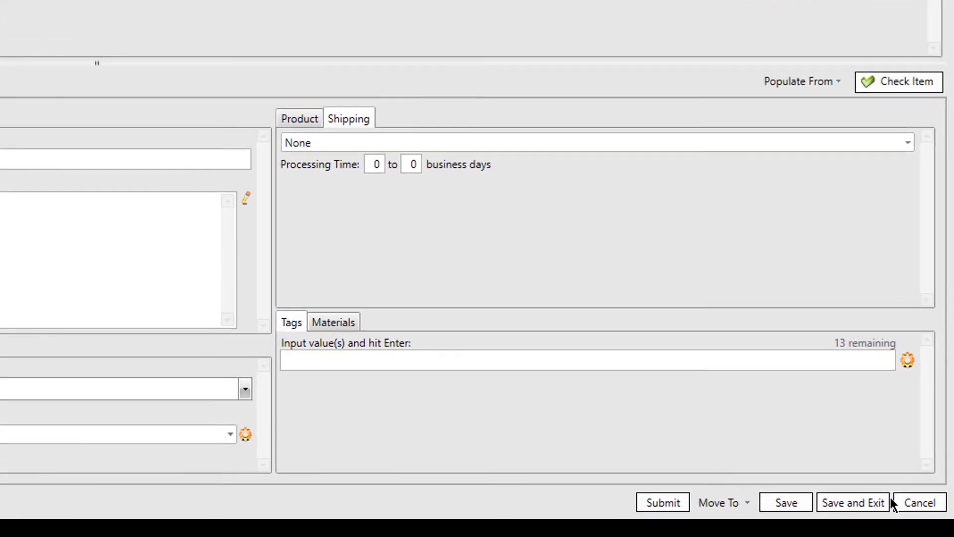
pyautogui.click(875, 497)
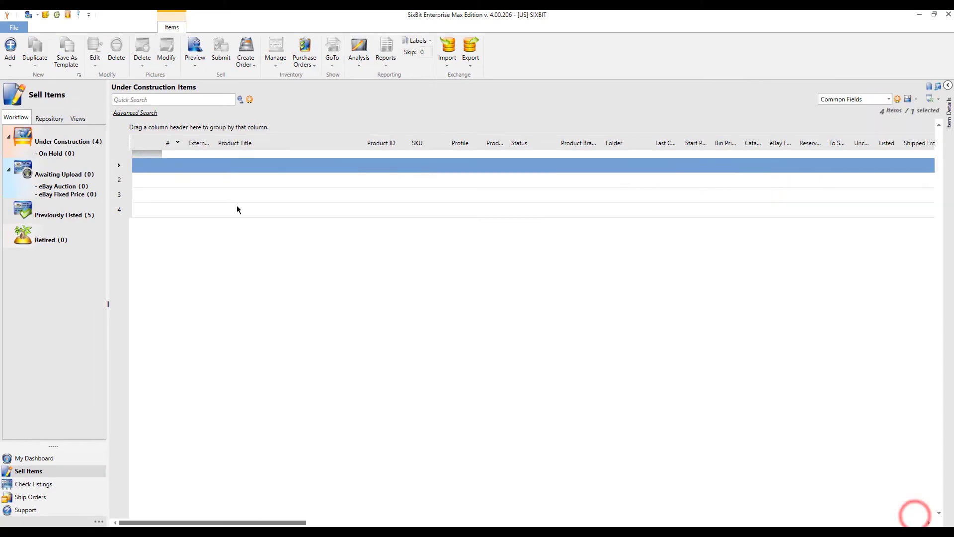
pyautogui.moveTo(79, 382)
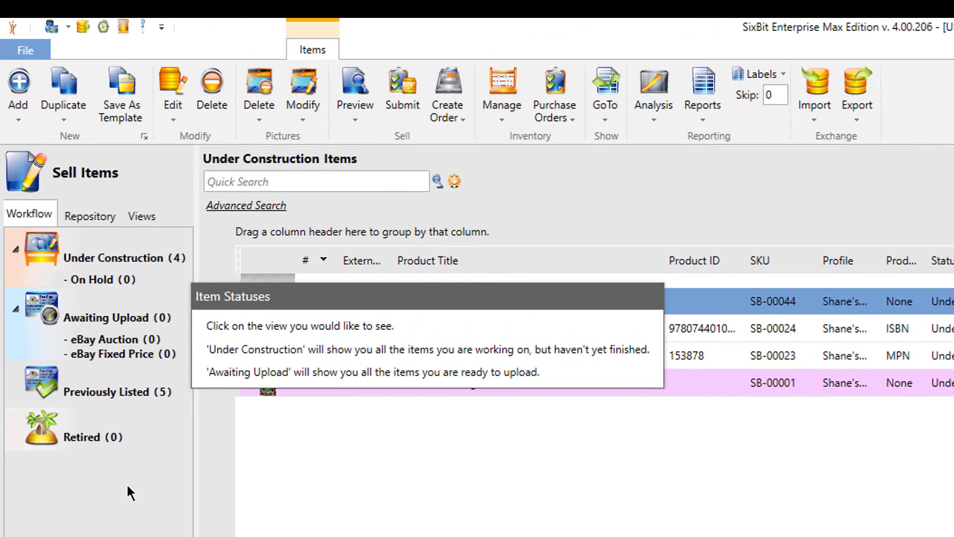
pyautogui.click(25, 50)
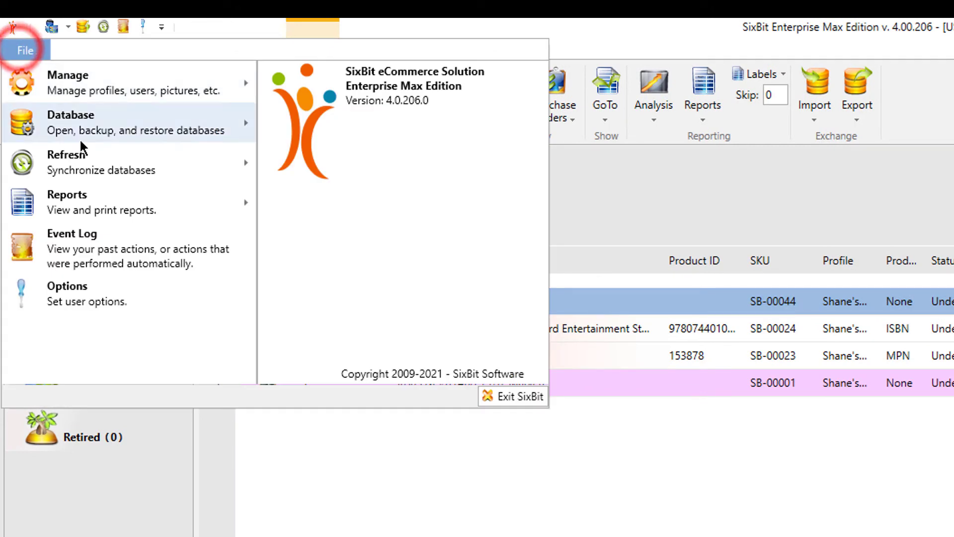
pyautogui.moveTo(98, 162)
pyautogui.moveTo(380, 232)
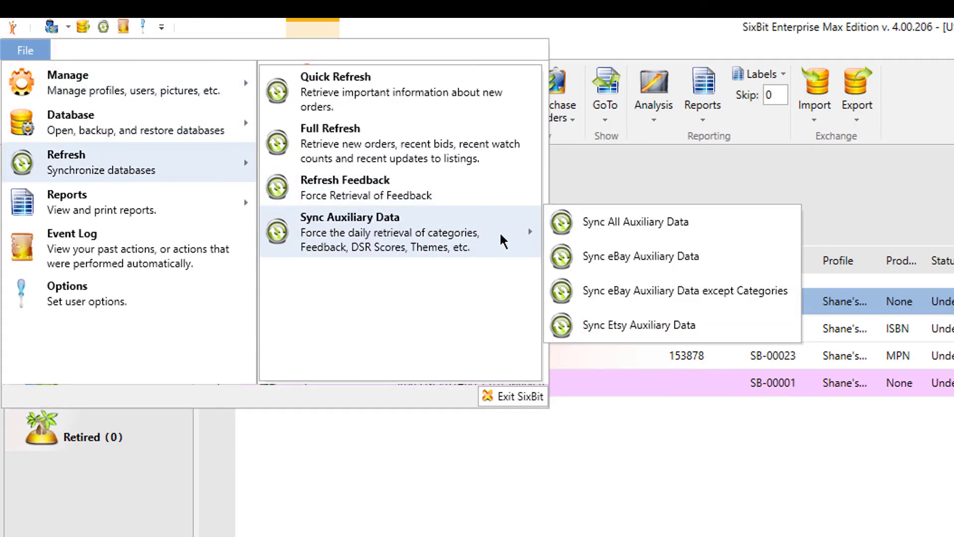
pyautogui.click(632, 326)
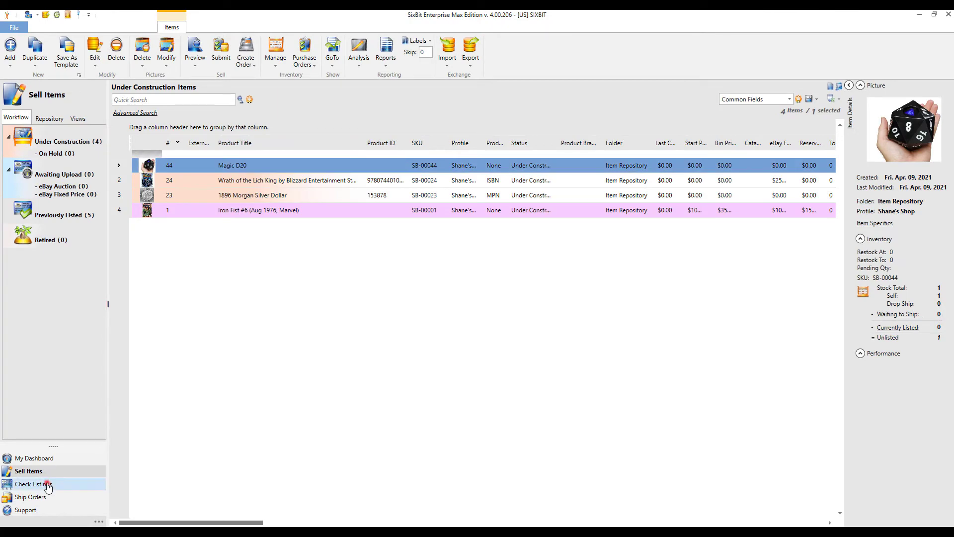
# - Go to the running listings and refresh all Etsy listings
pyautogui.click(34, 483)
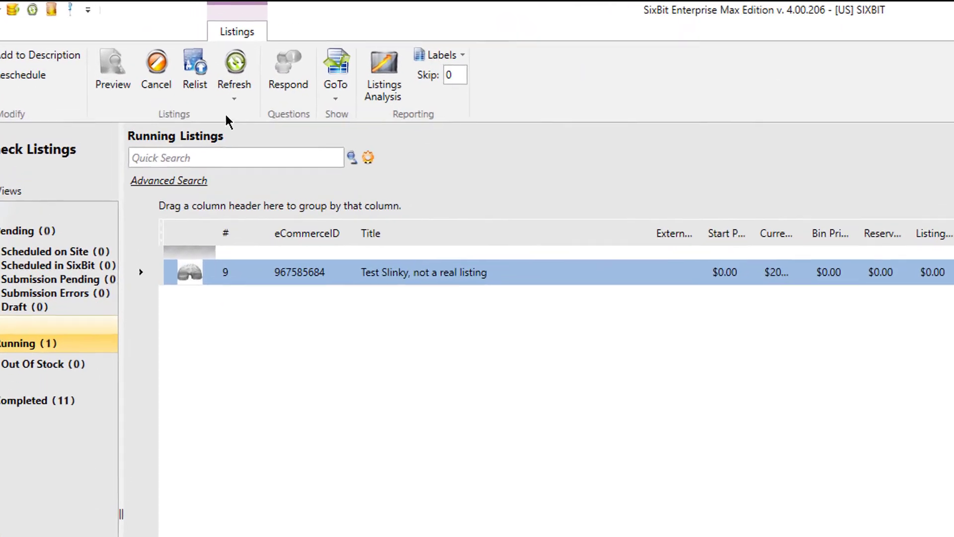
pyautogui.click(245, 103)
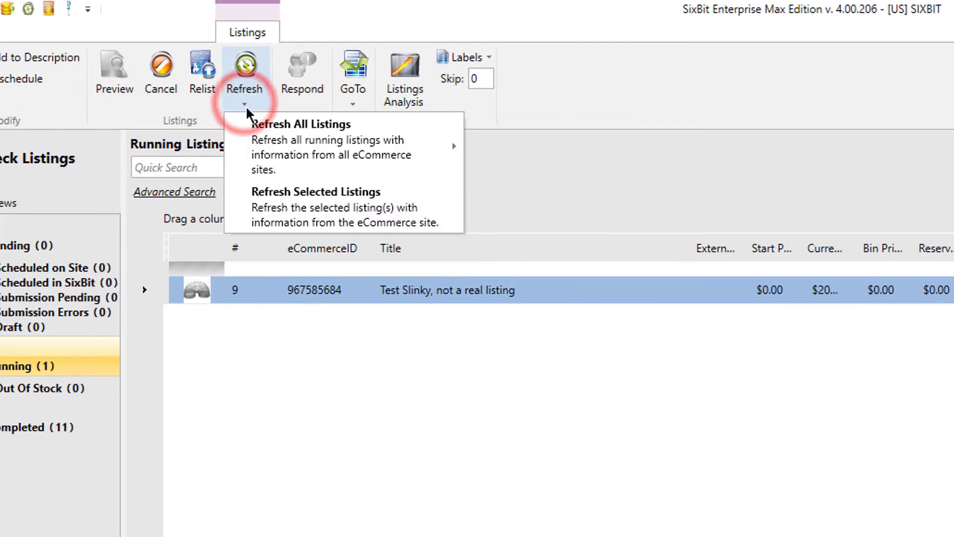
pyautogui.moveTo(436, 139)
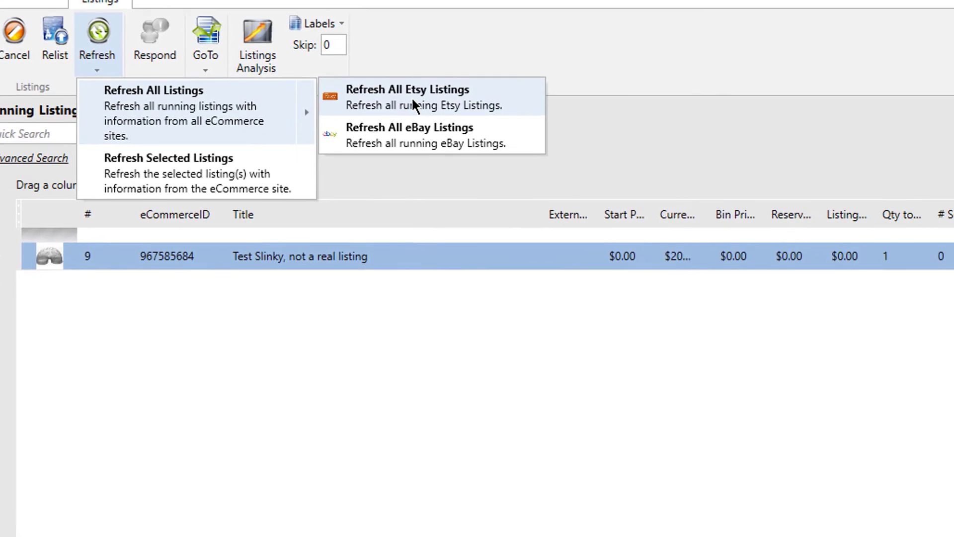
pyautogui.click(559, 130)
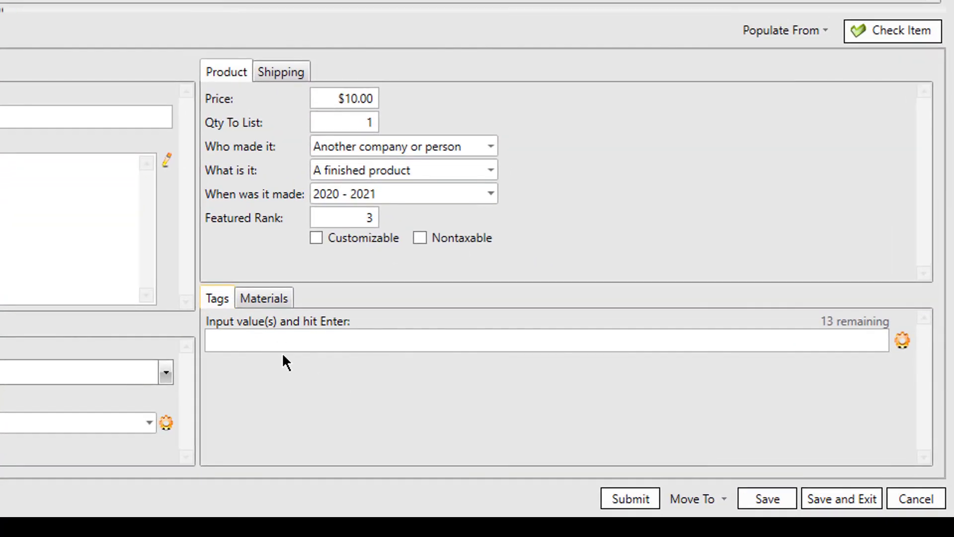
# - Add the tags "Magic 8-ball" and "Toys" to the Magic D20 item's Etsy listing
pyautogui.click(279, 348)
pyautogui.write('P')
pyautogui.press('BackSpace')
pyautogui.write('Magic 8-ball')
pyautogui.press('Return')
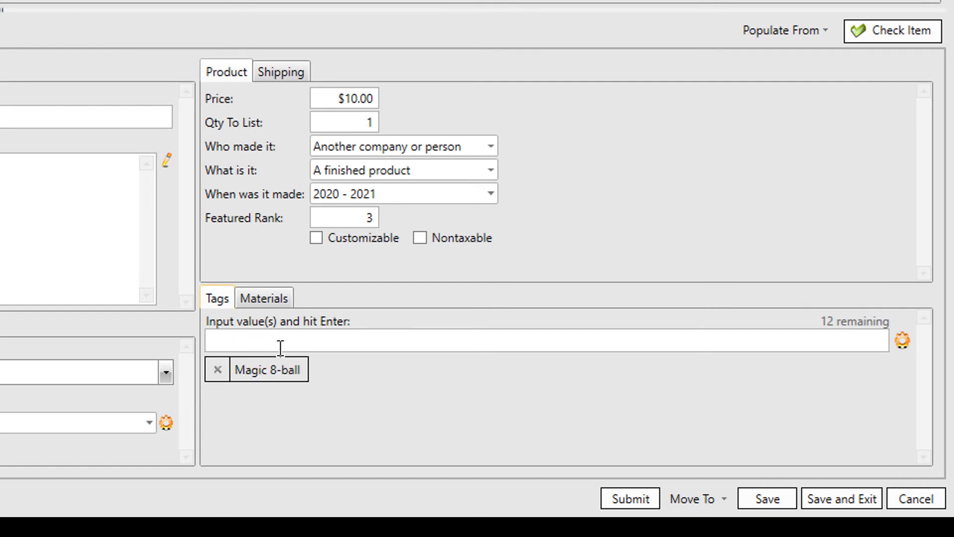
pyautogui.write('Toys')
pyautogui.press('Return')
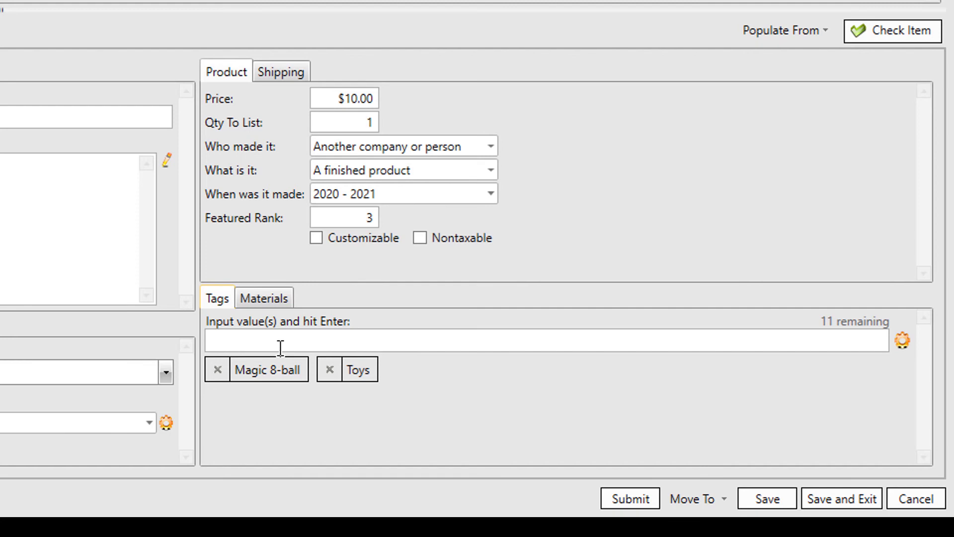
# - Remove the "Toys" tag from the Etsy listing and create a predefined tag set named "New preset"
pyautogui.click(326, 368)
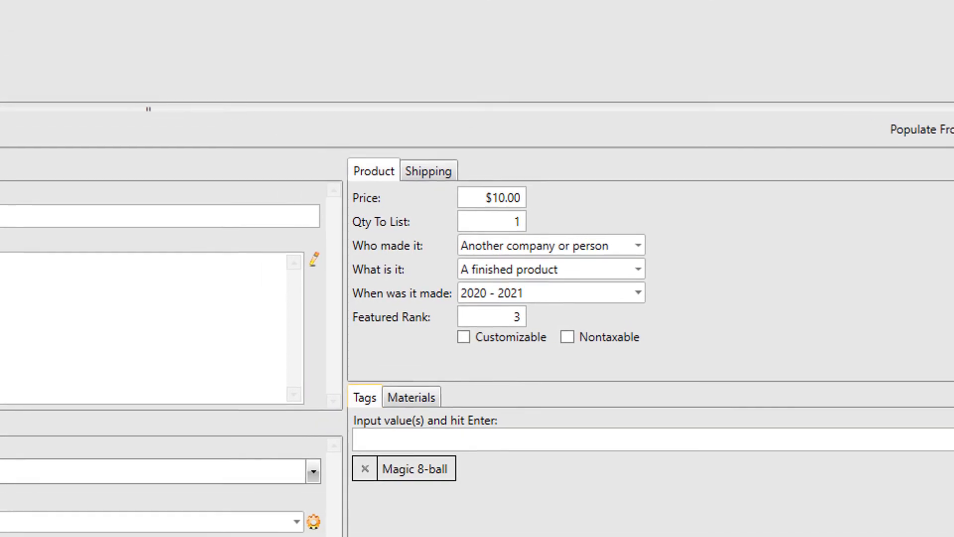
pyautogui.click(902, 341)
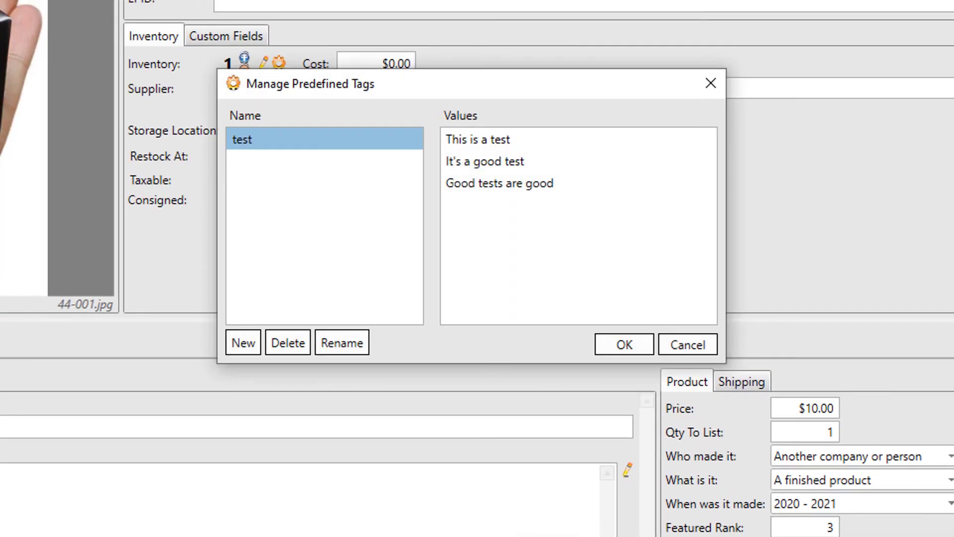
pyautogui.click(242, 337)
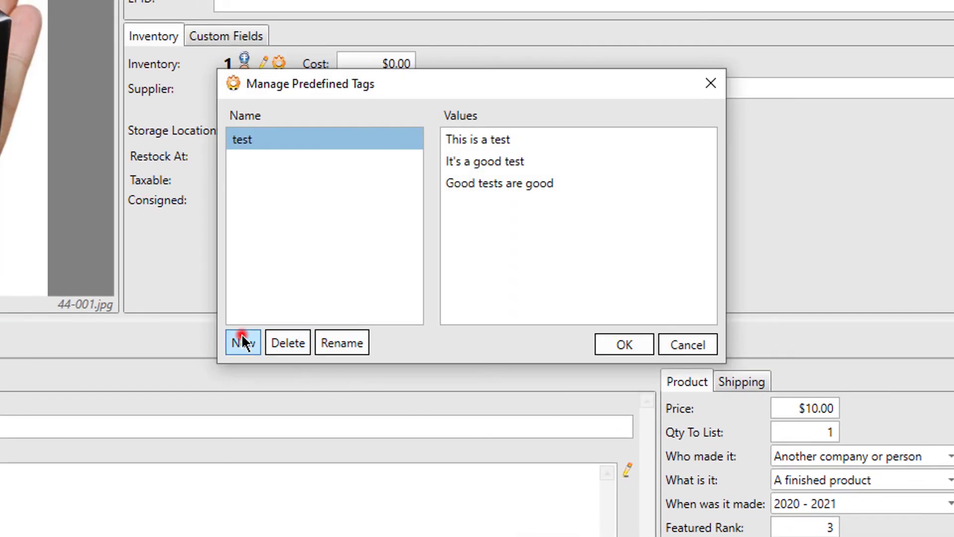
pyautogui.click(420, 325)
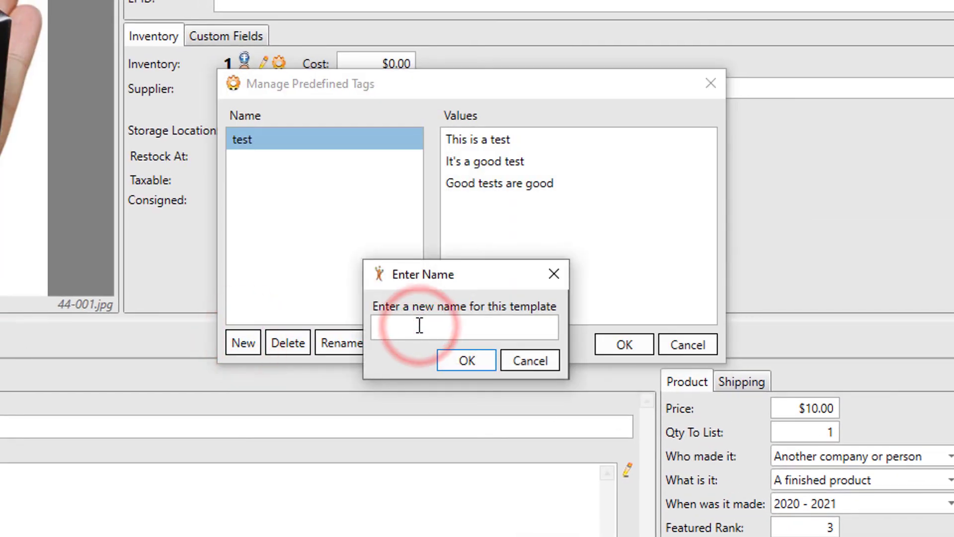
pyautogui.write('New pres')
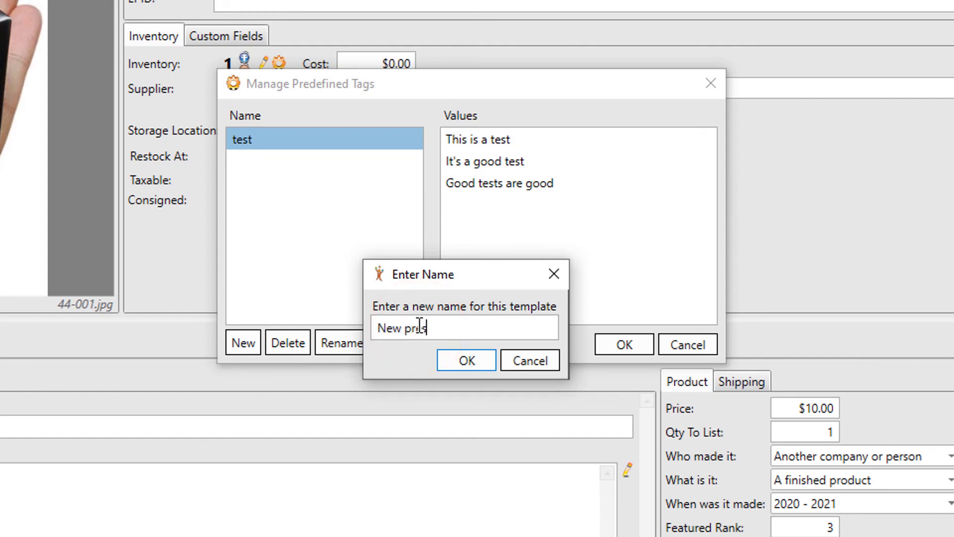
pyautogui.write('et')
pyautogui.press('Return')
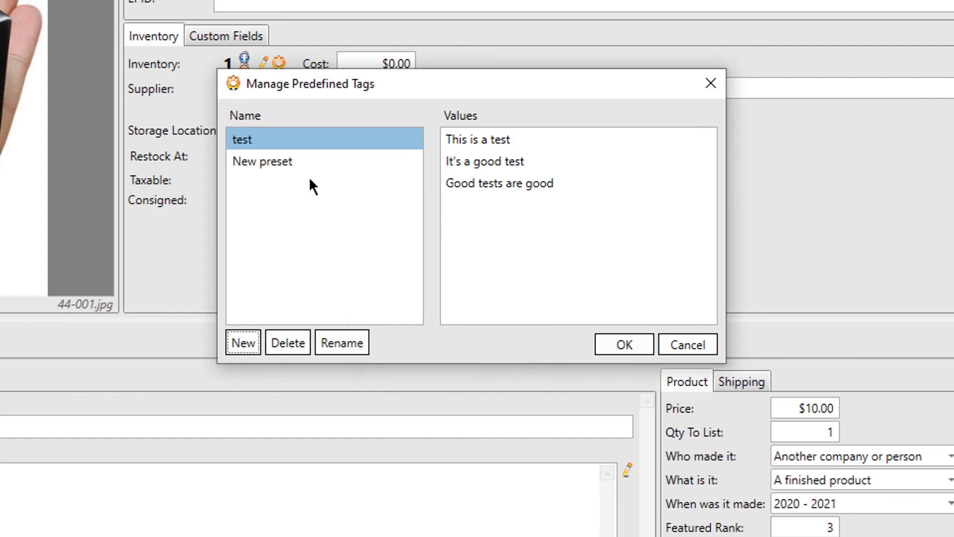
# - Give the "New preset" tag set the values "Toys" and "For Kids" and apply it to the listing
pyautogui.click(299, 168)
pyautogui.click(463, 141)
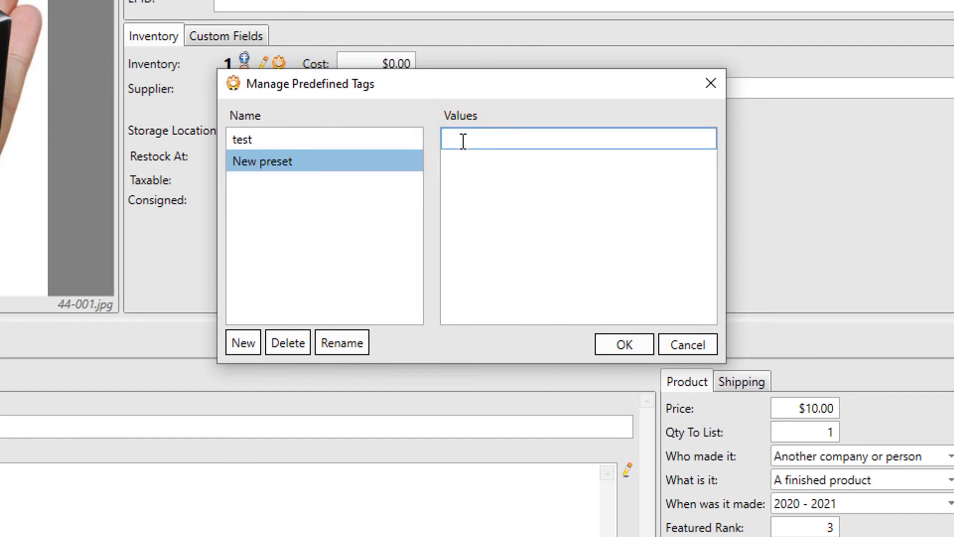
pyautogui.write('Toys')
pyautogui.press('Return')
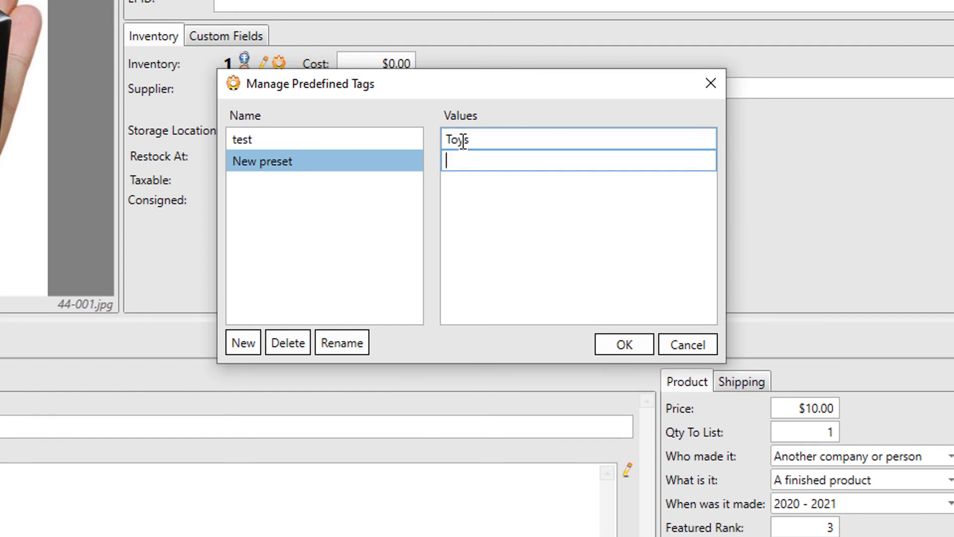
pyautogui.write('fu')
pyautogui.press('BackSpace')
pyautogui.press('BackSpace')
pyautogui.write('For Kids')
pyautogui.press('Return')
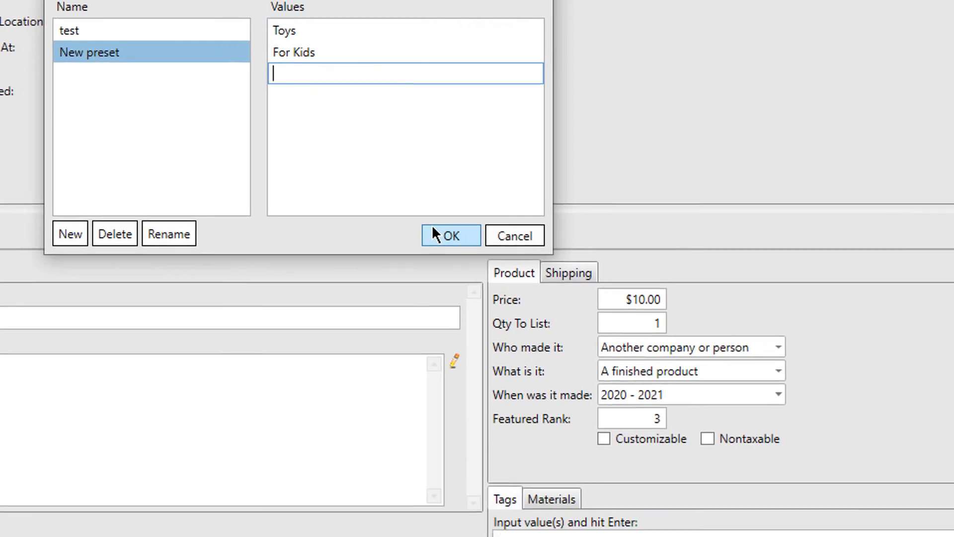
pyautogui.click(606, 337)
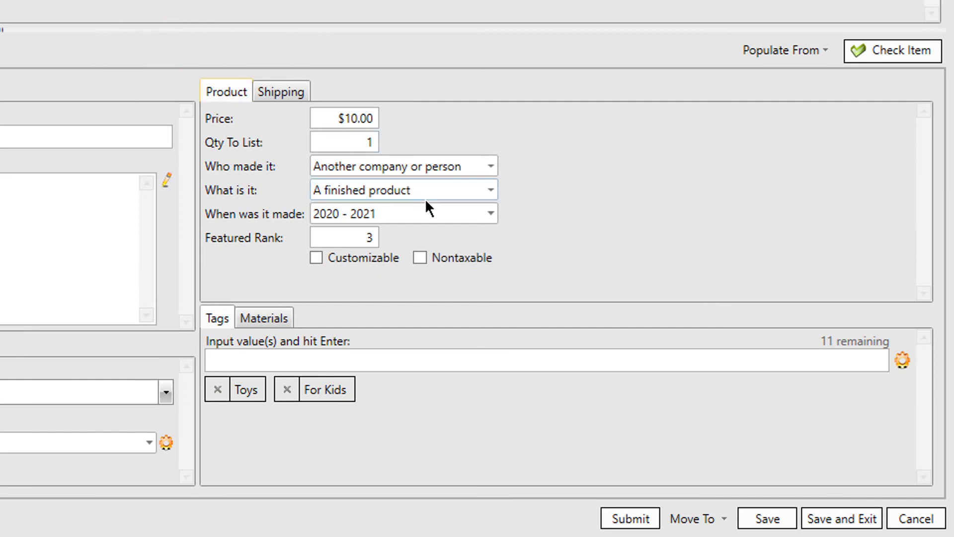
# - Add "plastic" as a material on the item's Etsy listing
pyautogui.click(285, 316)
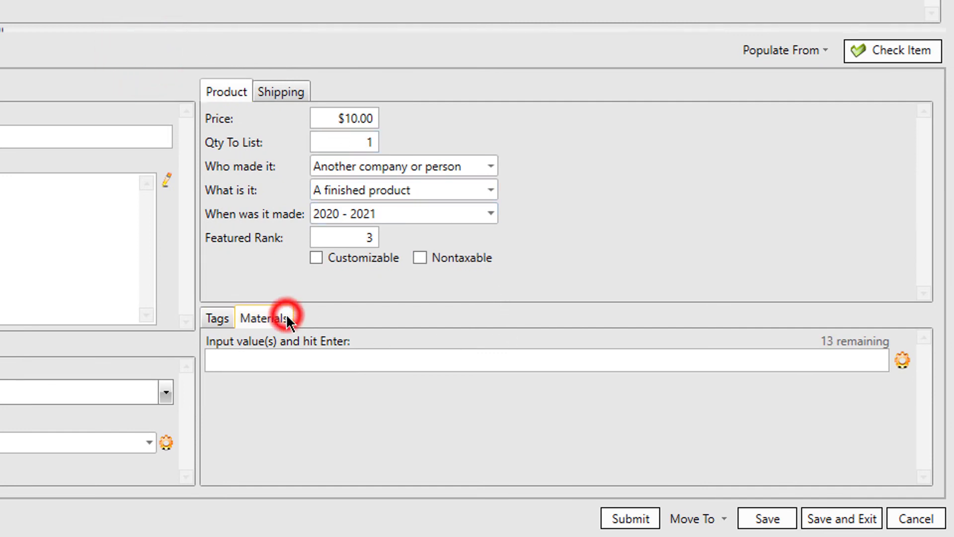
pyautogui.click(304, 357)
pyautogui.write('plastic')
pyautogui.press('Return')
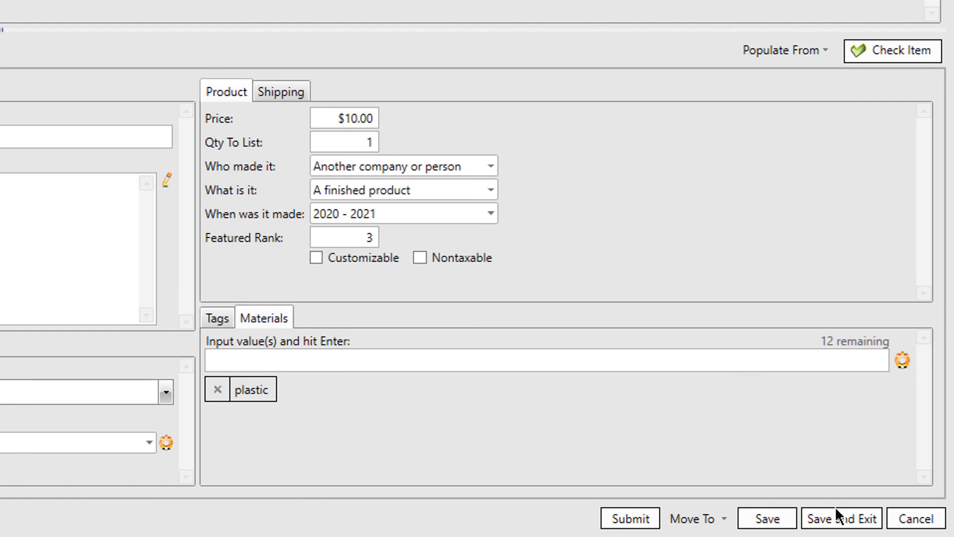
# - Populate the item's Etsy listing from its eBay values
pyautogui.click(811, 55)
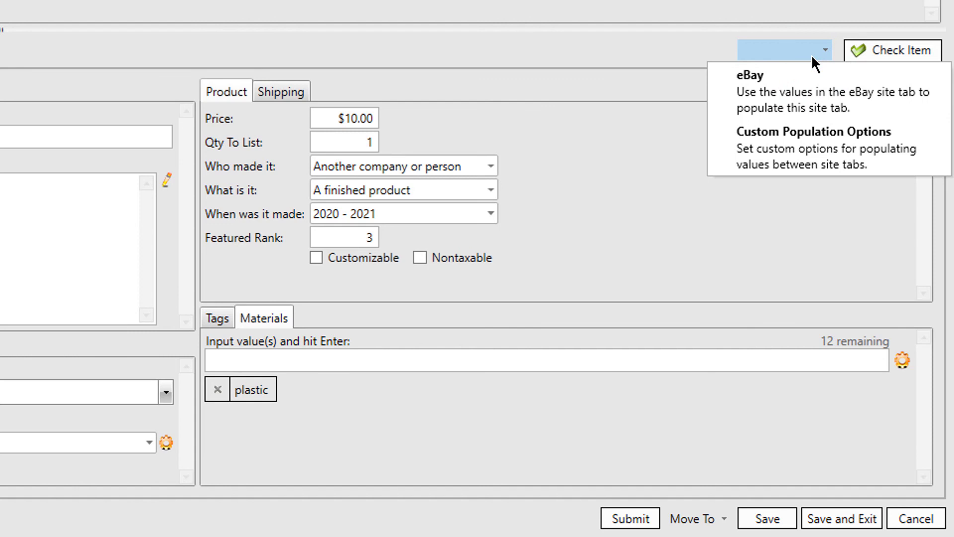
pyautogui.click(752, 94)
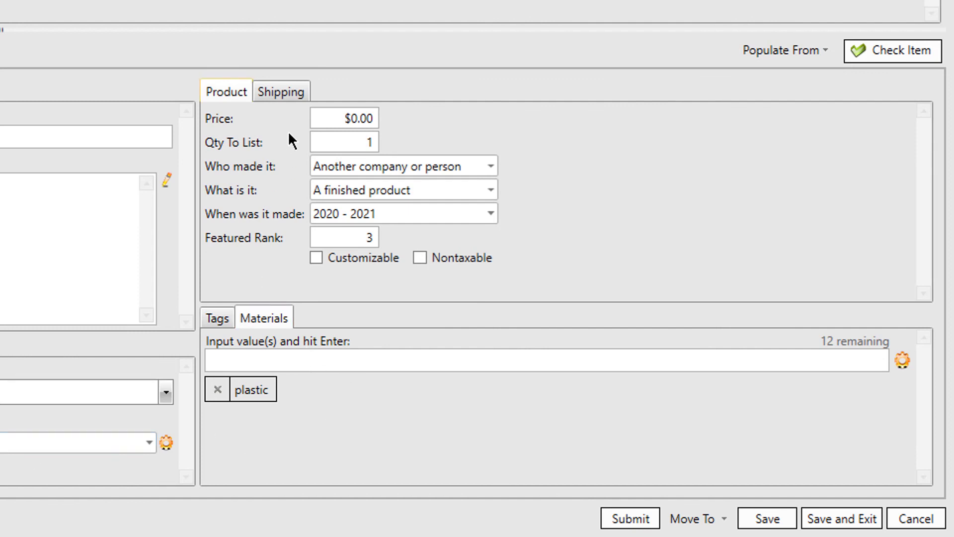
# - Set the Etsy price to $3.00, then save and close the item
pyautogui.doubleClick(358, 114)
pyautogui.click(545, 138)
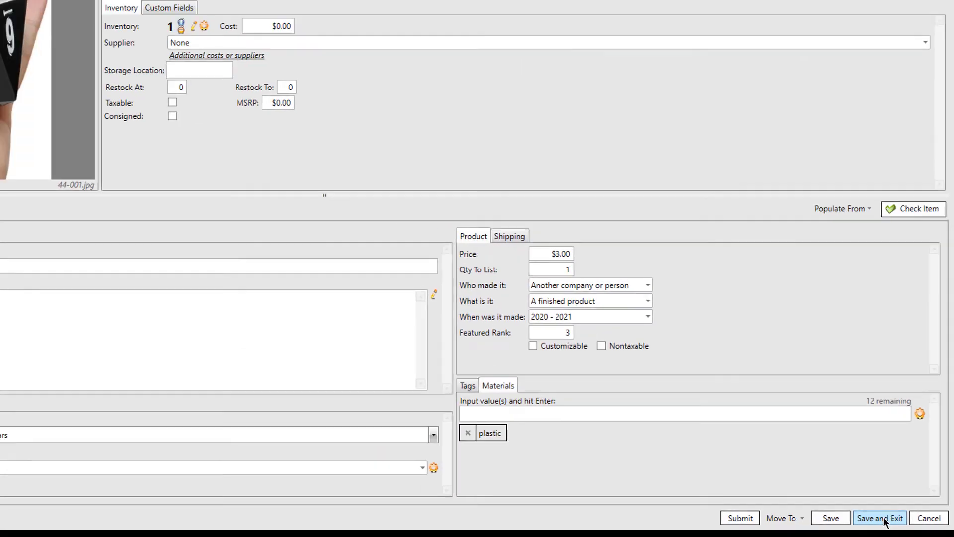
pyautogui.click(883, 519)
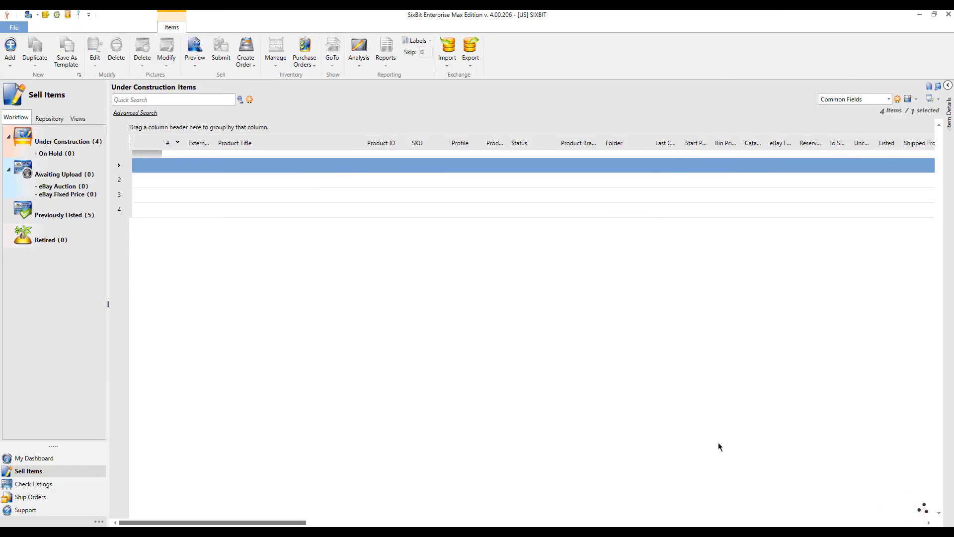